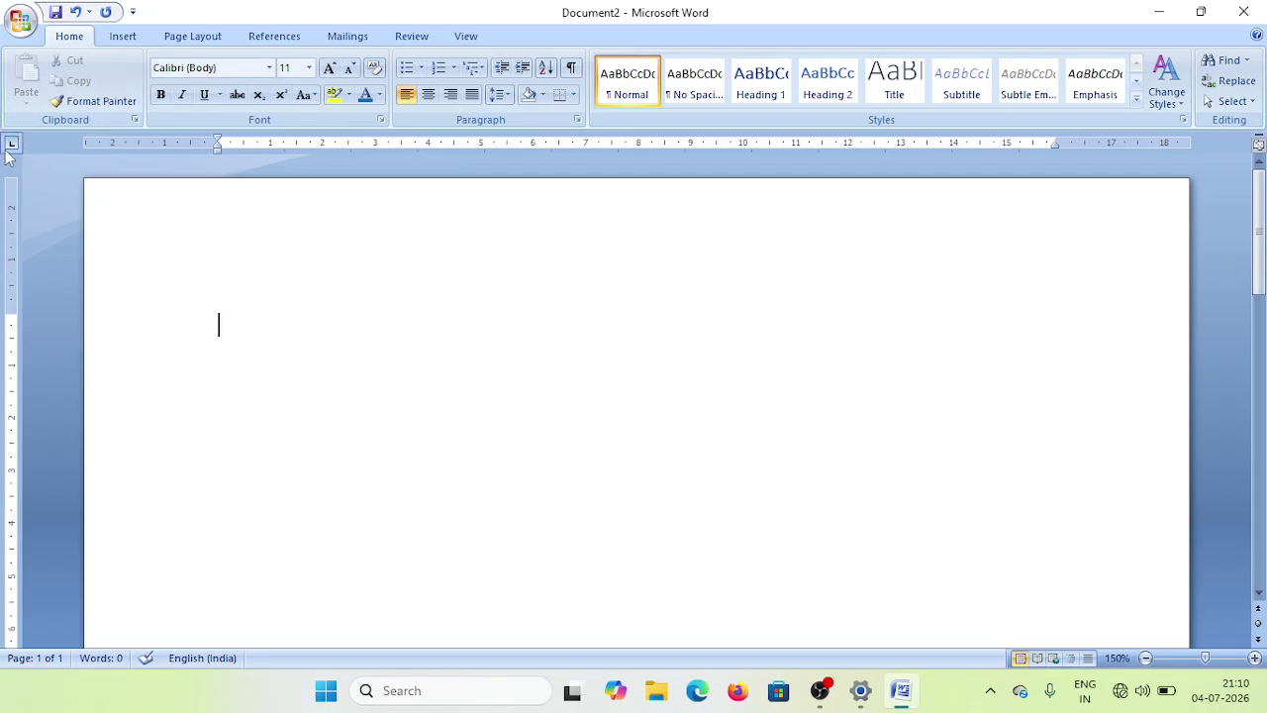
Cycle through the ruler's tab stop types, examining Left, Center, Right, Decimal and Bar, and return to Left Tab
left_click(11, 141)
left_click(12, 144)
left_click(12, 145)
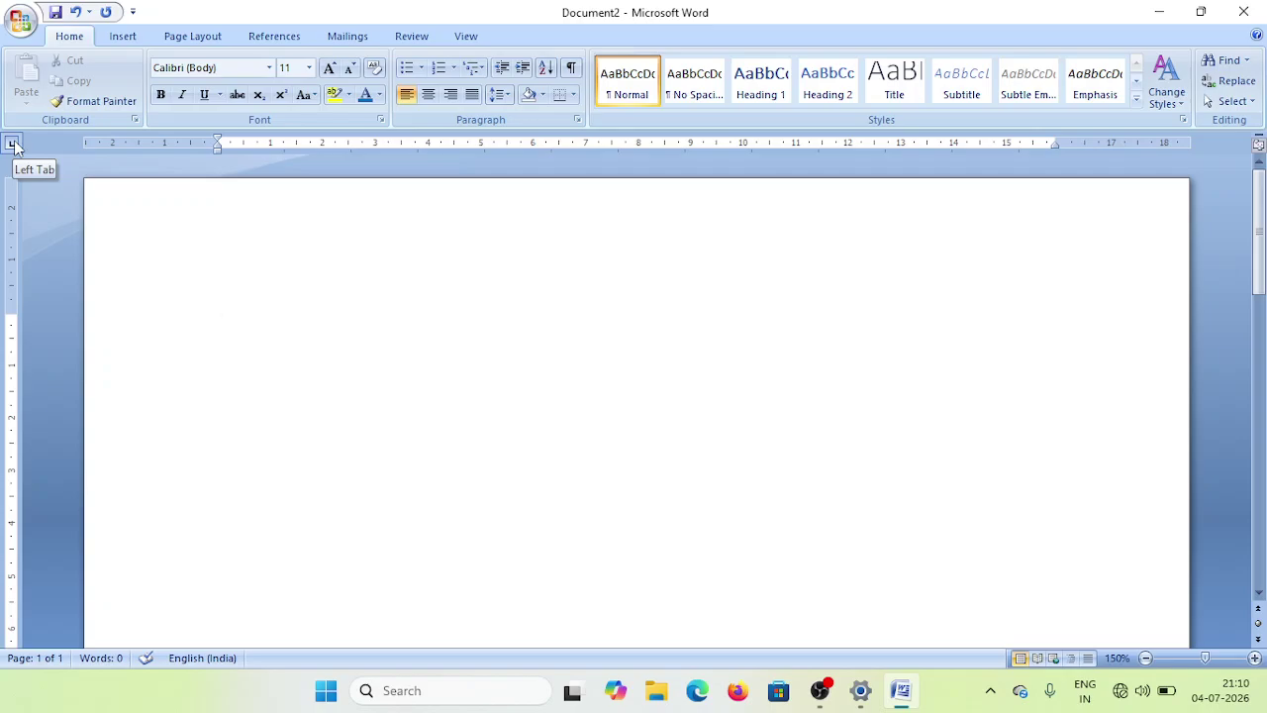
left_click(13, 144)
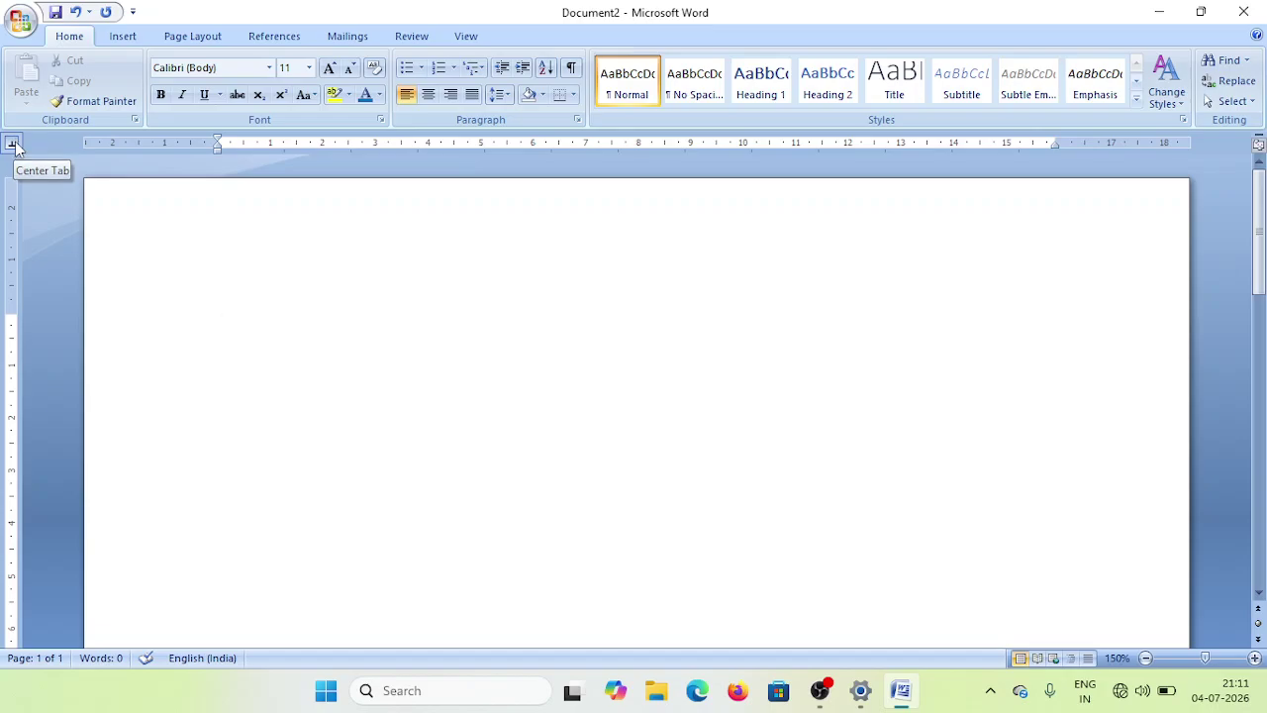
left_click(13, 145)
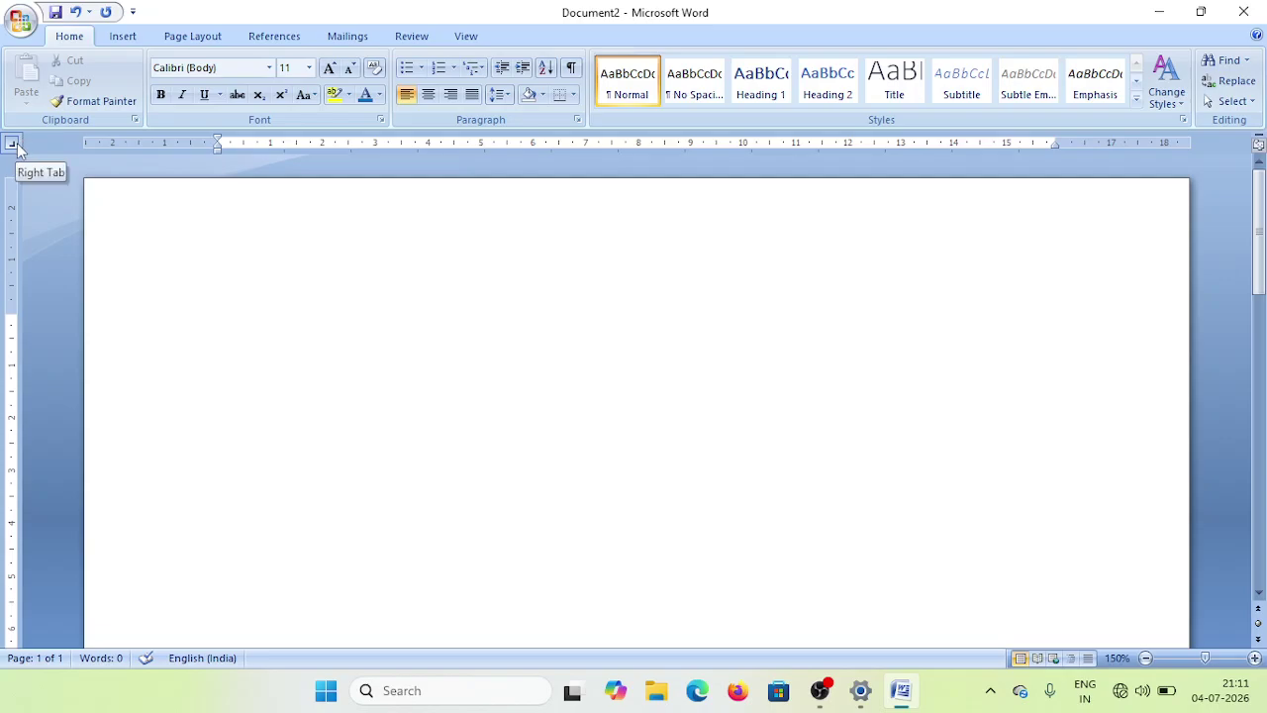
left_click(15, 144)
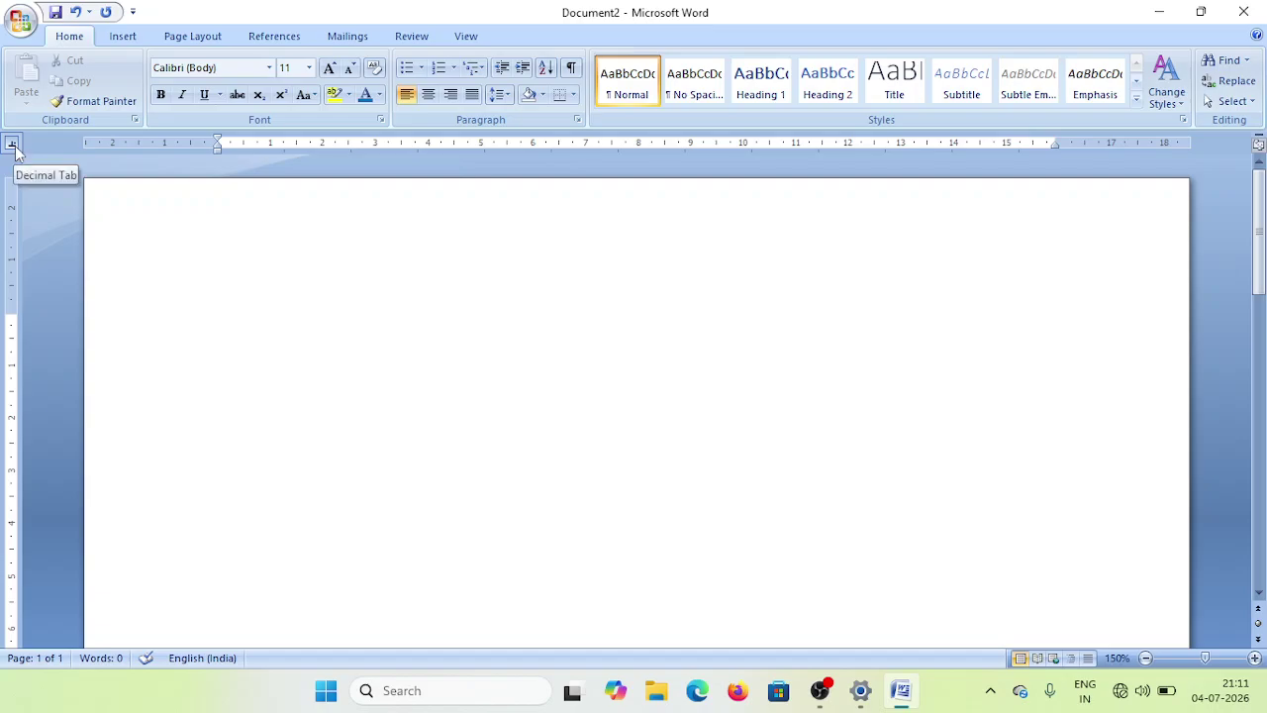
left_click(13, 145)
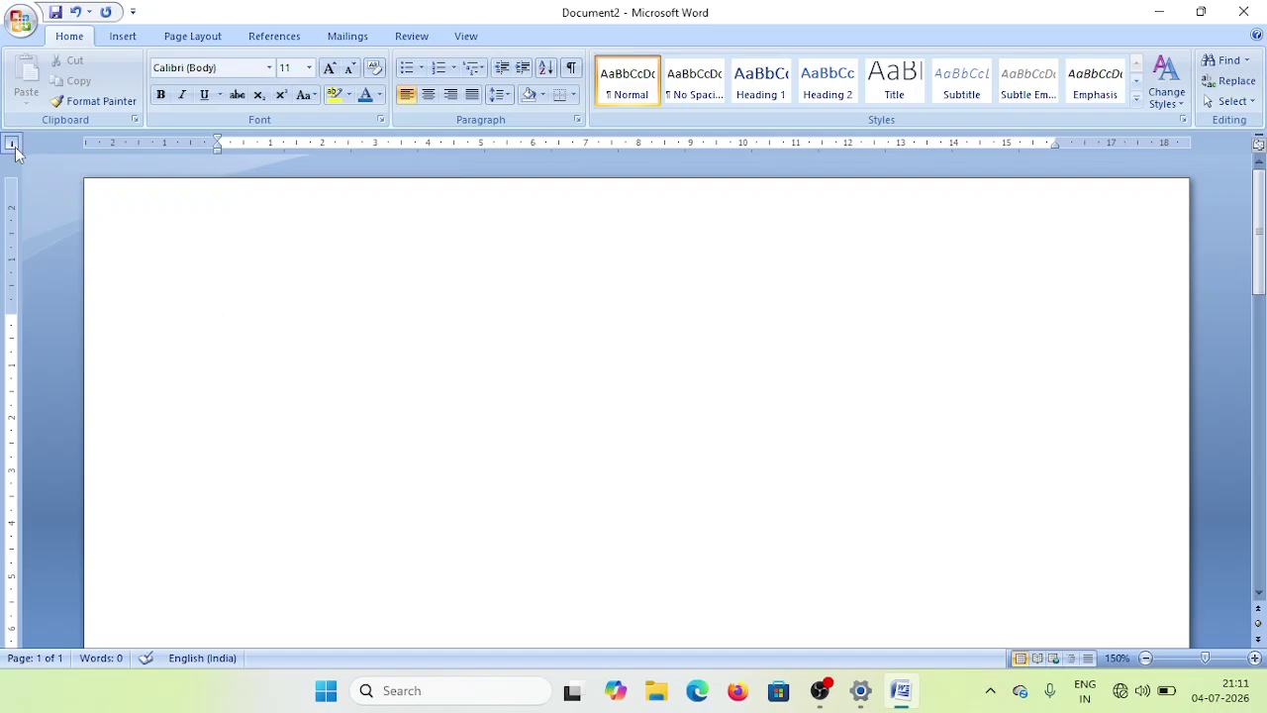
left_click(13, 147)
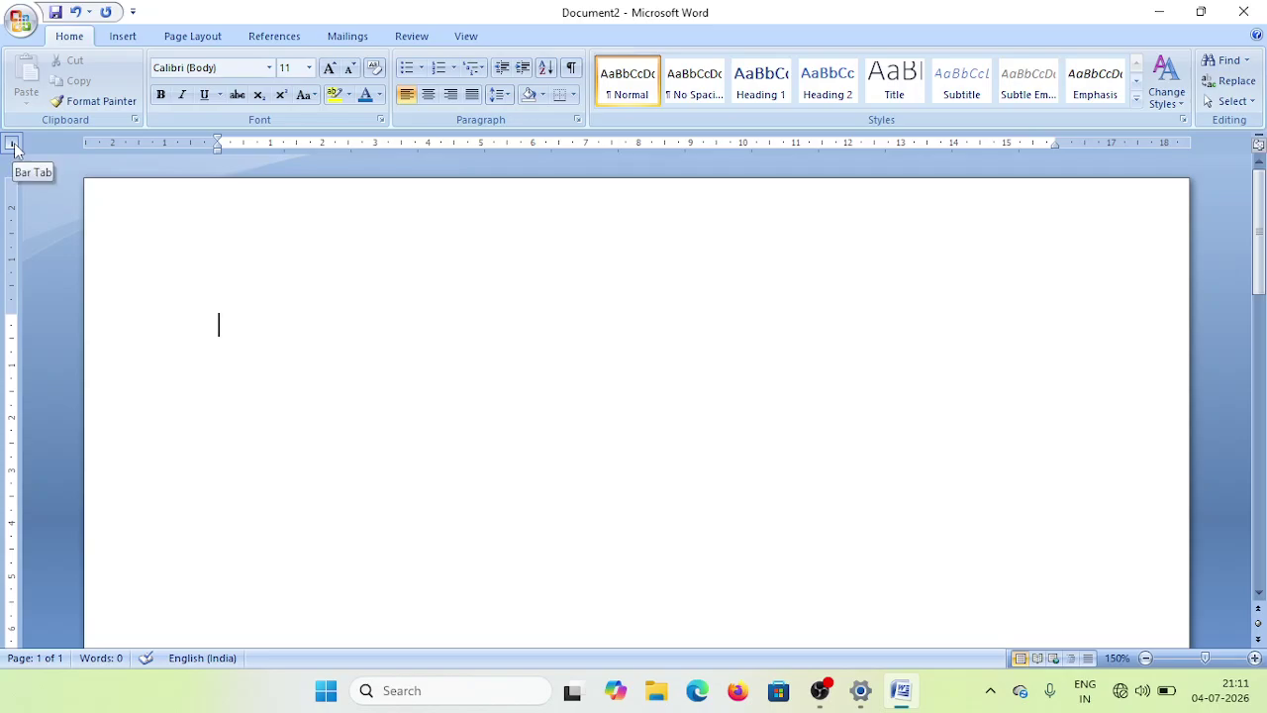
left_click(13, 145)
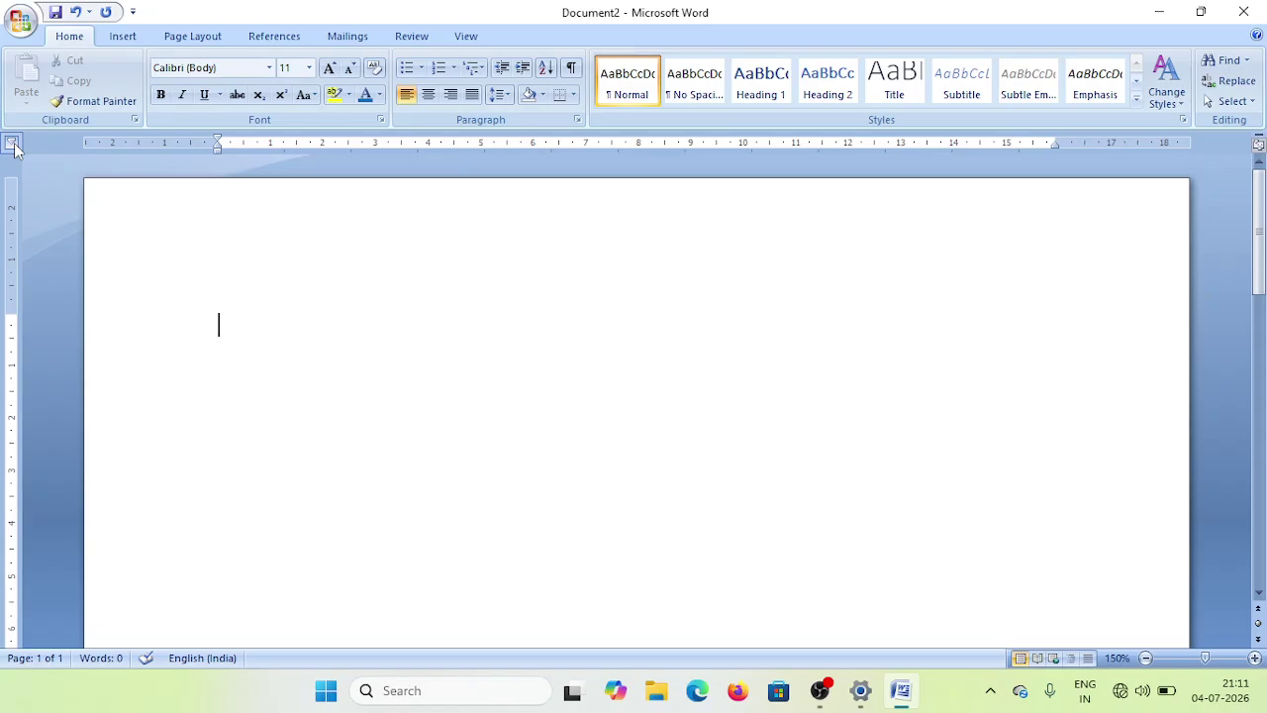
left_click(13, 145)
left_click(13, 145)
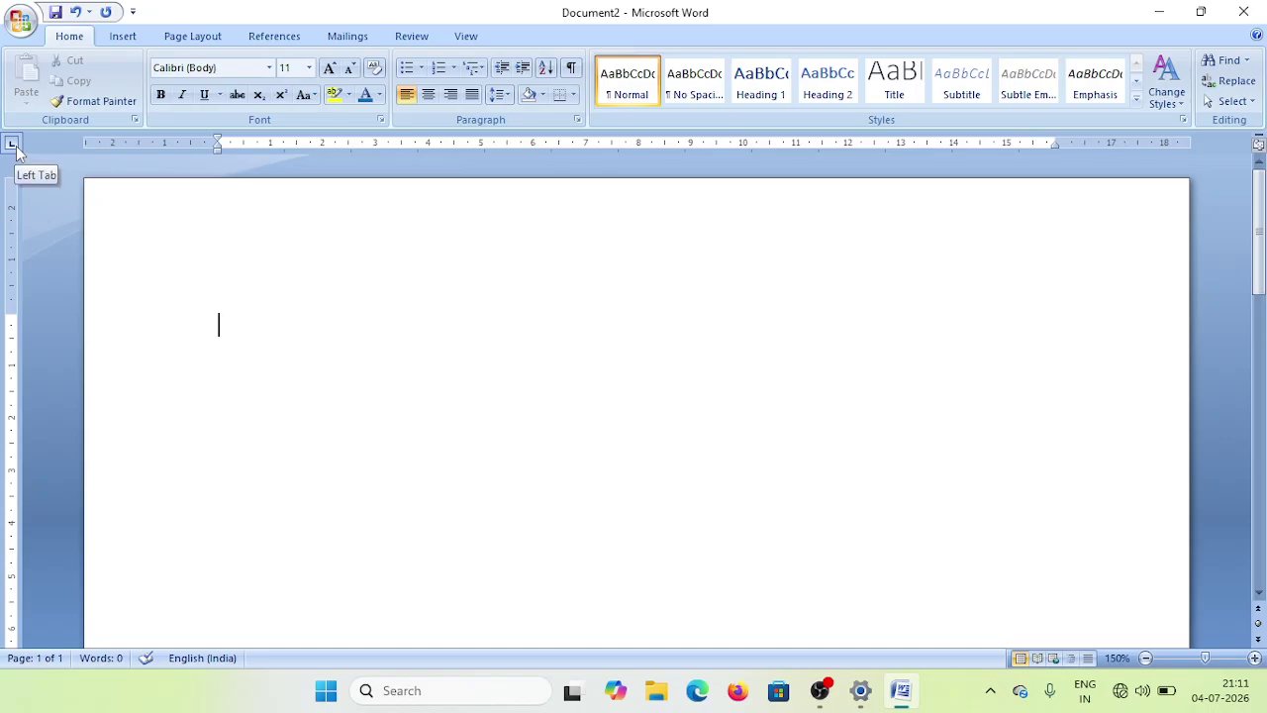
left_click(14, 146)
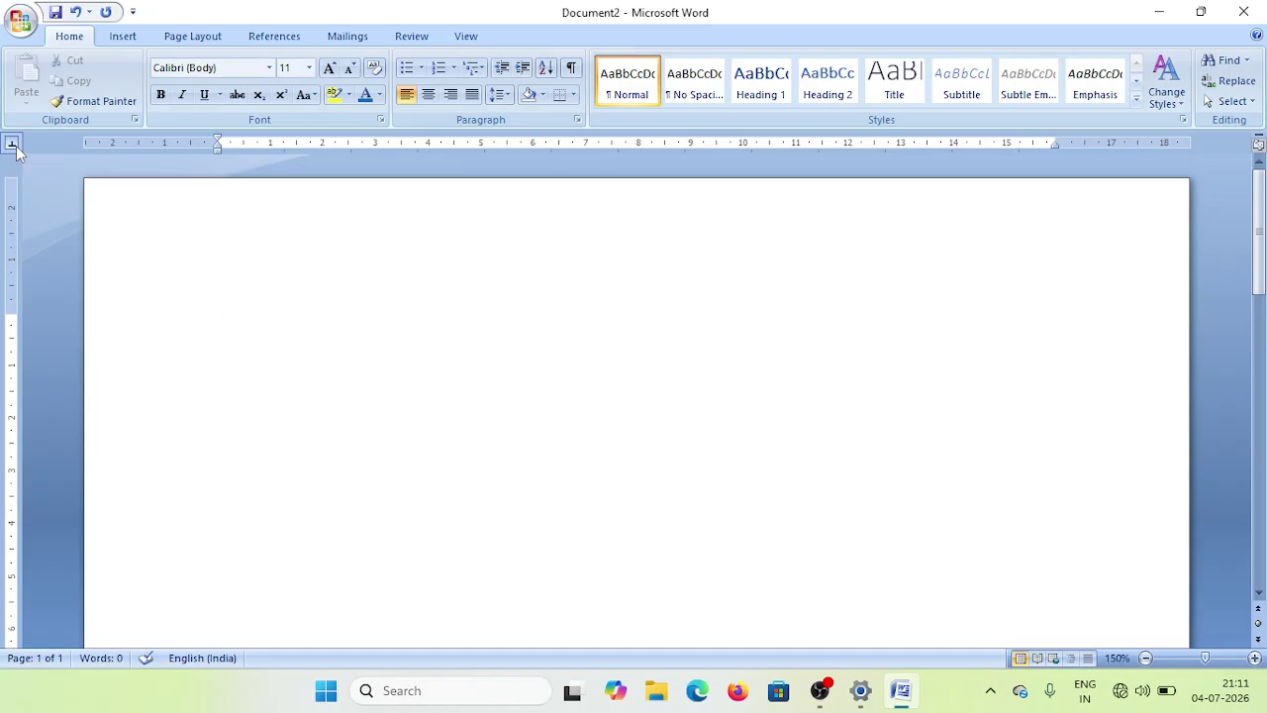
left_click(13, 146)
left_click(14, 146)
left_click(14, 146)
left_click(14, 146)
left_click(12, 140)
left_click(12, 142)
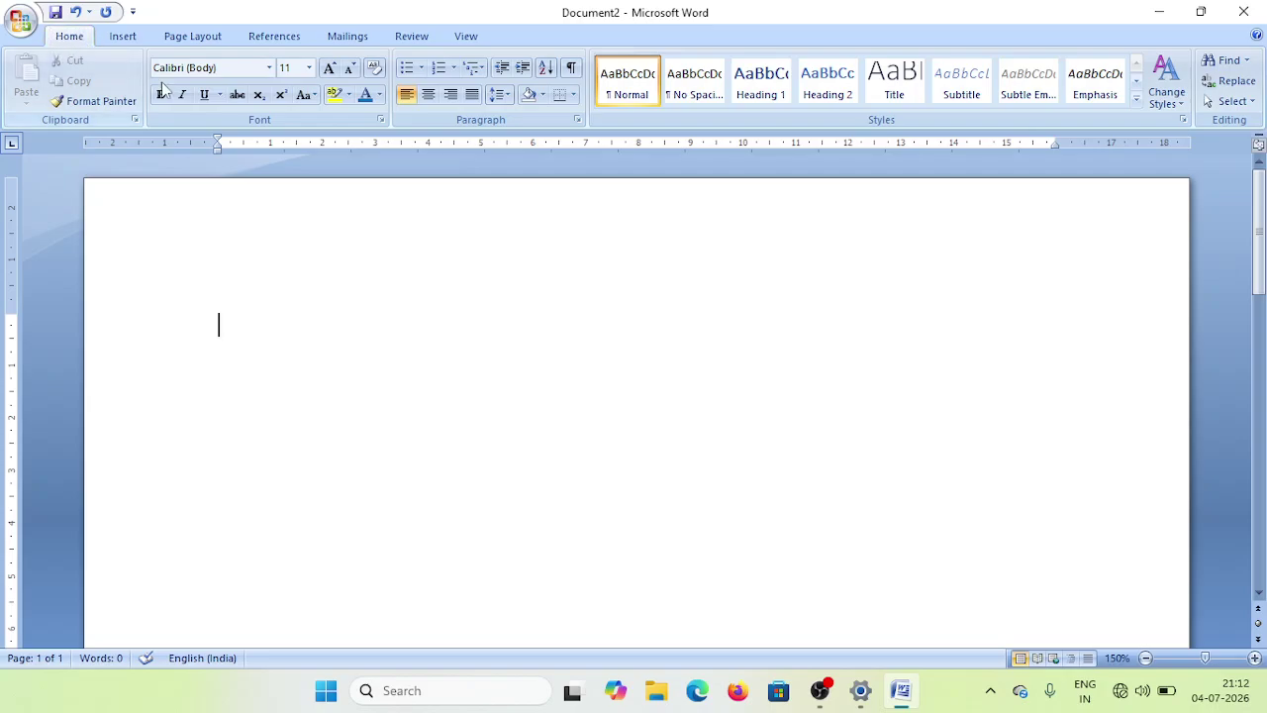
Center the first paragraph and enter the title "ABC Electricity Supply"
left_click(436, 100)
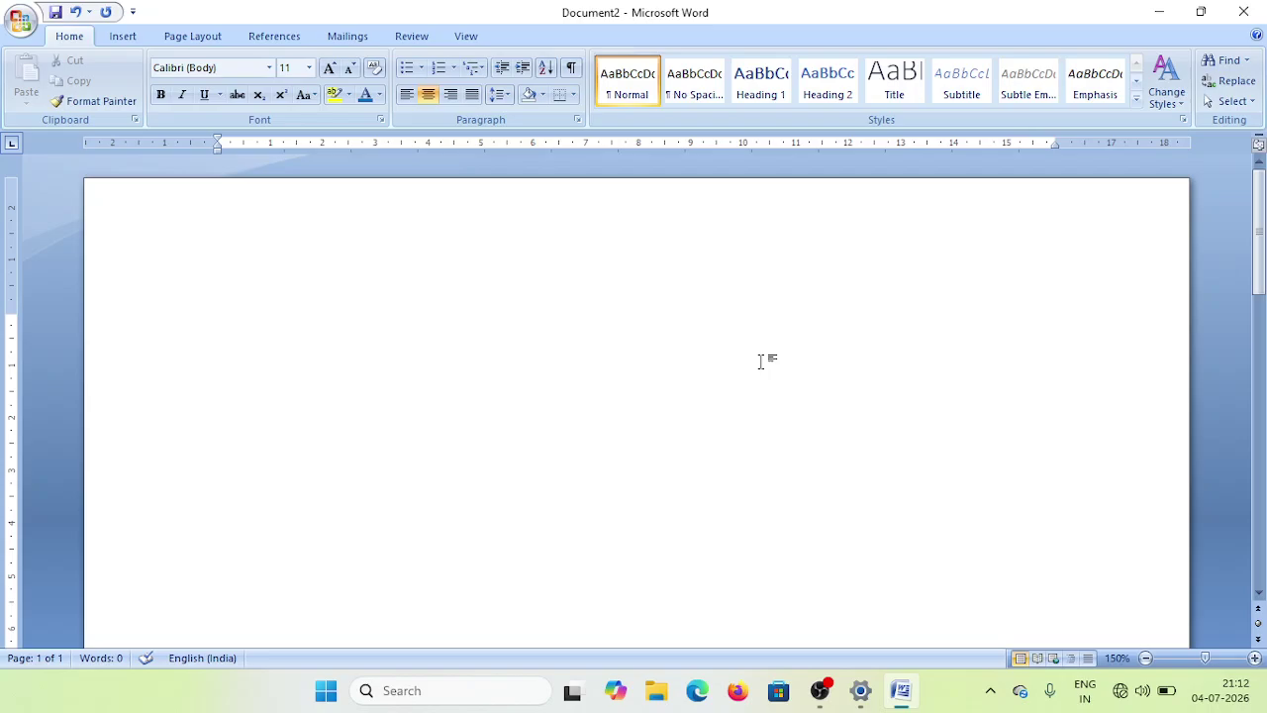
type("ABC Electricit")
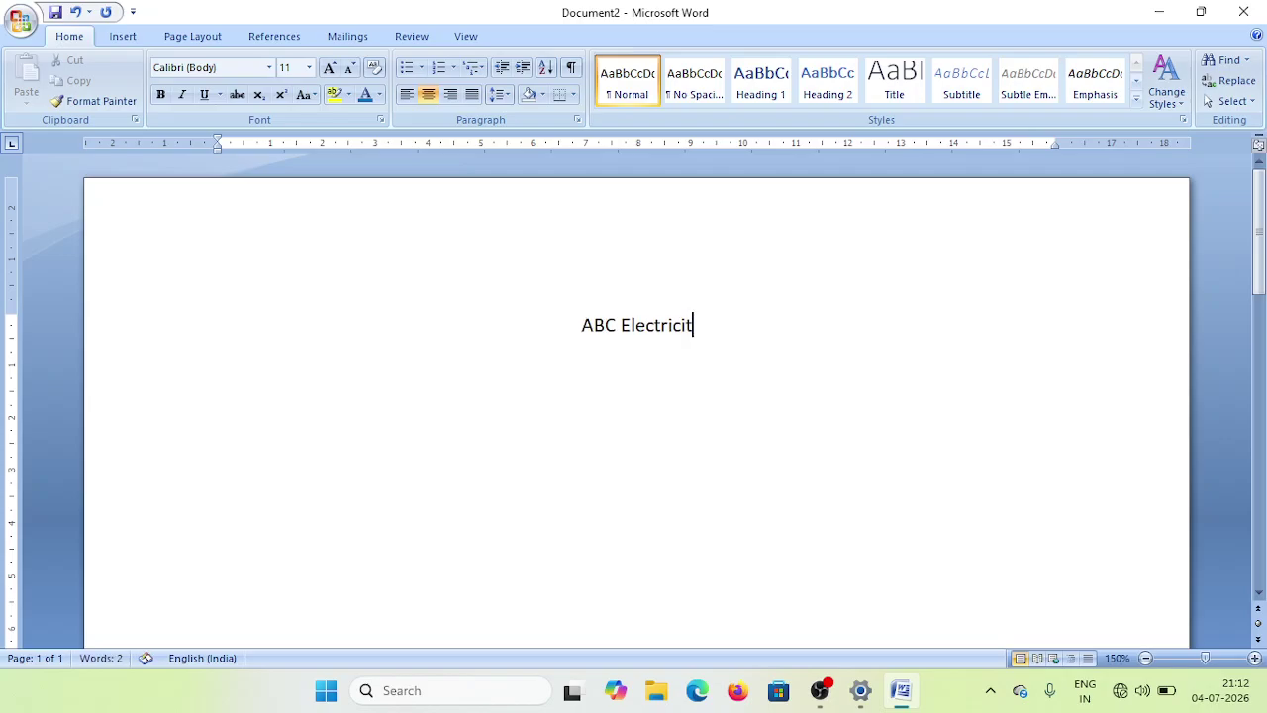
type("y Su")
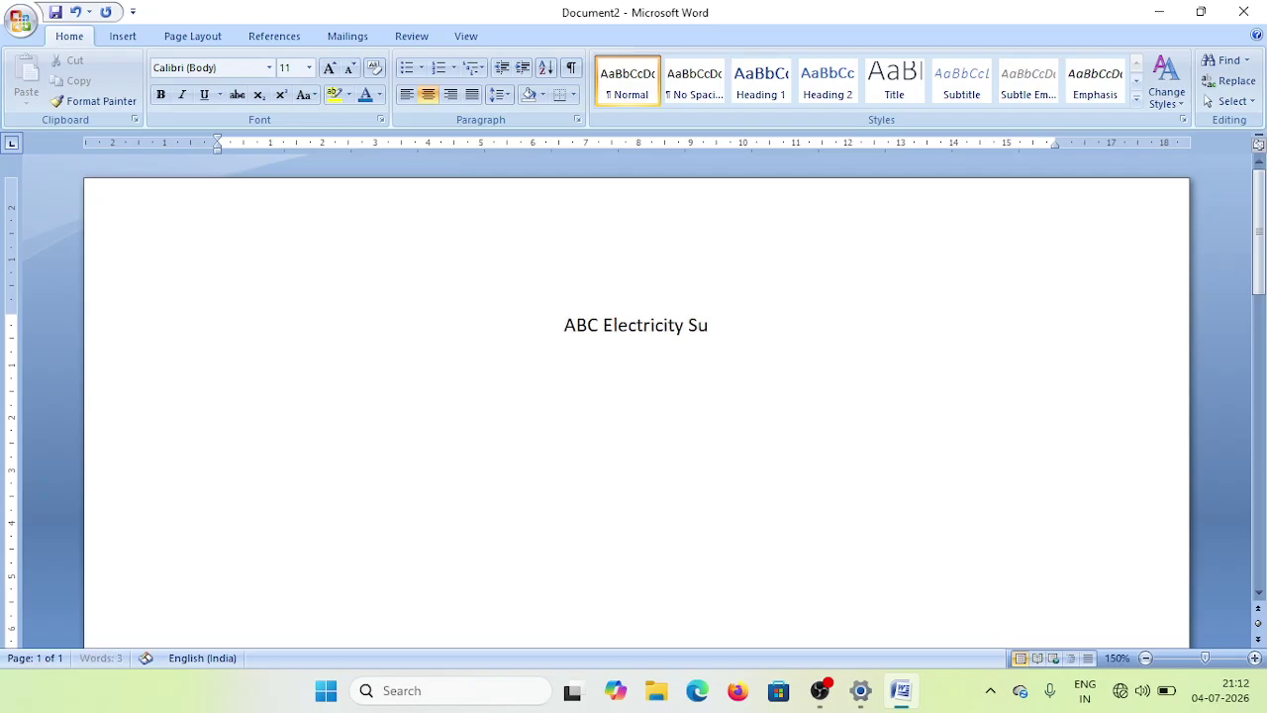
type("pply")
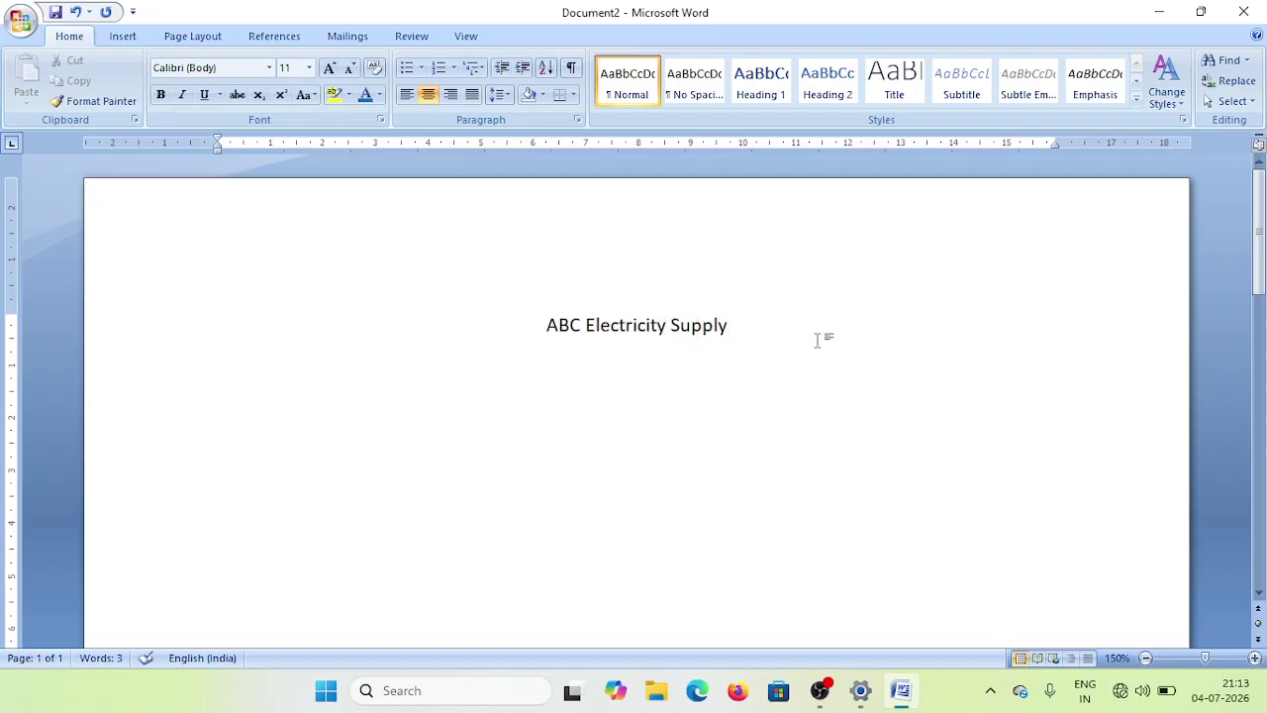
Add a second centered title line reading "Electricity Consumption Report"
key("Return")
type("Electric")
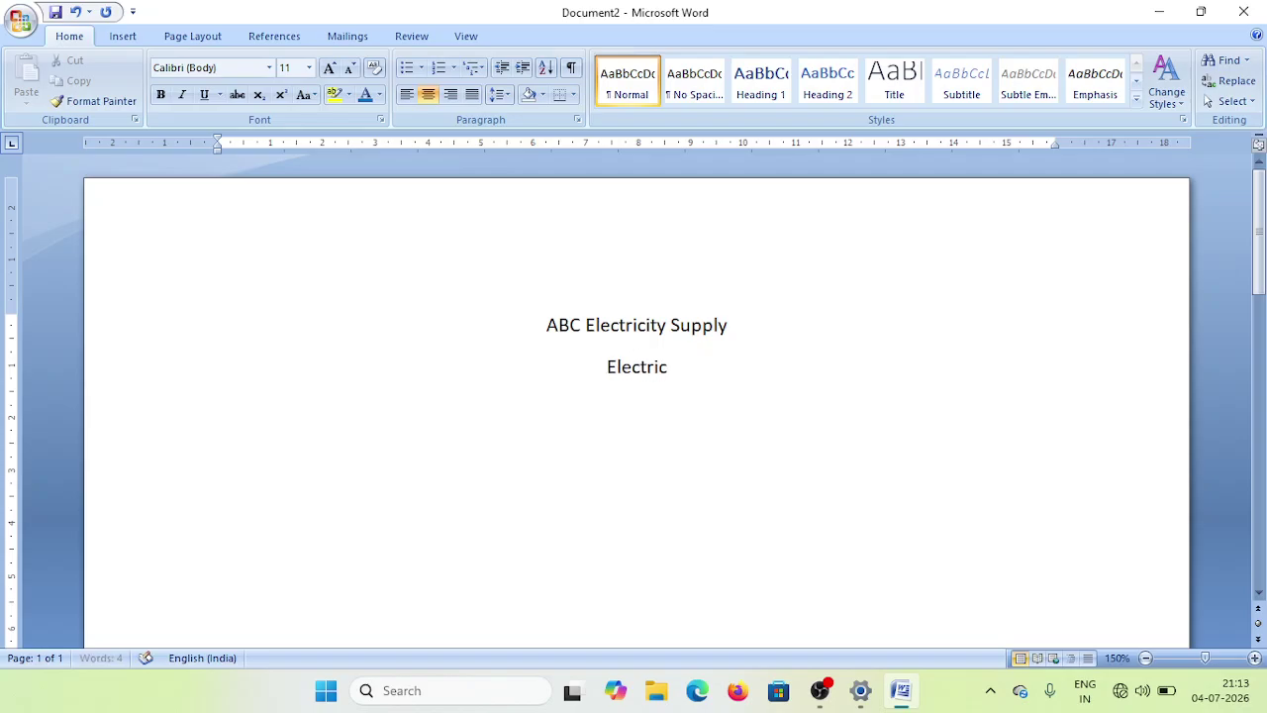
type("ity Co")
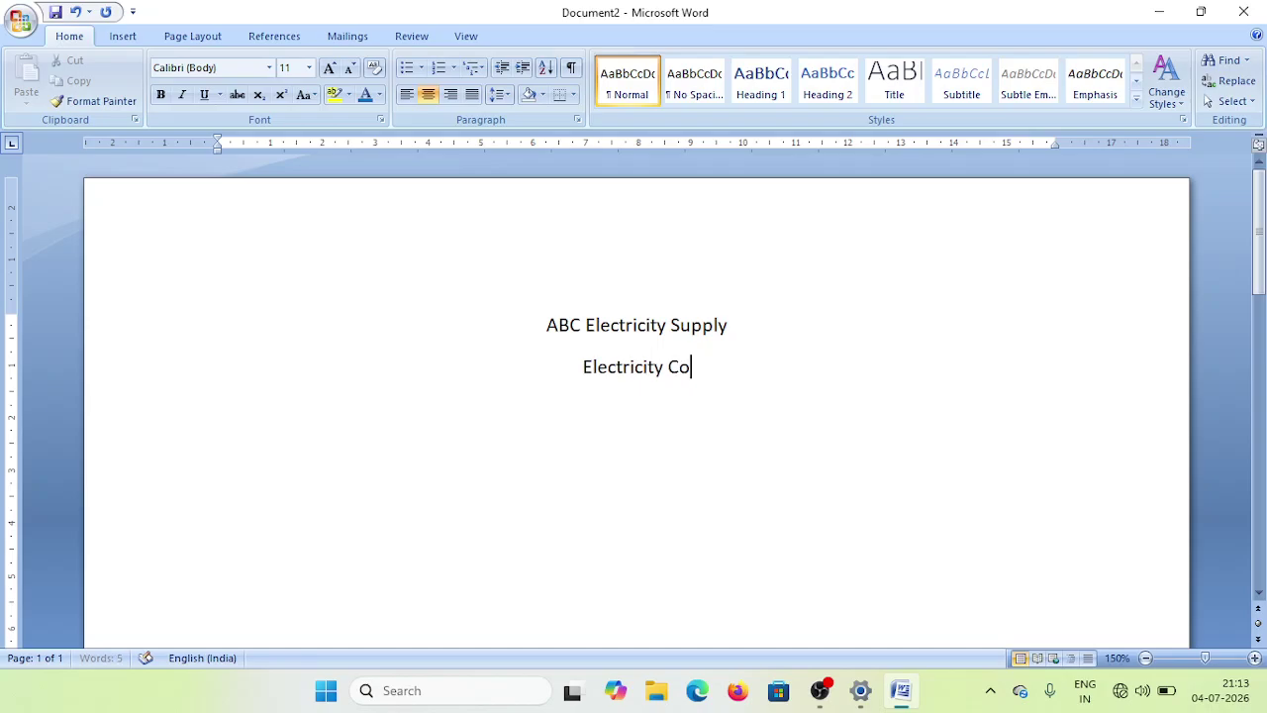
type("nsump")
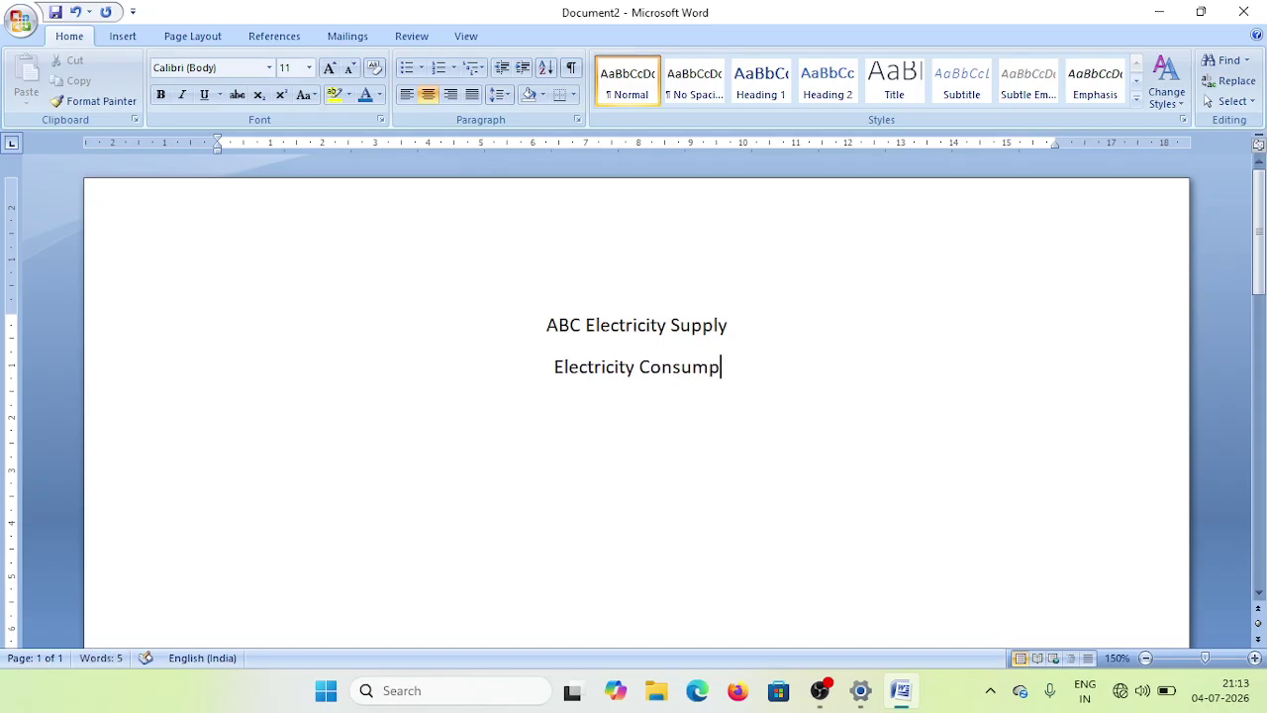
type("y")
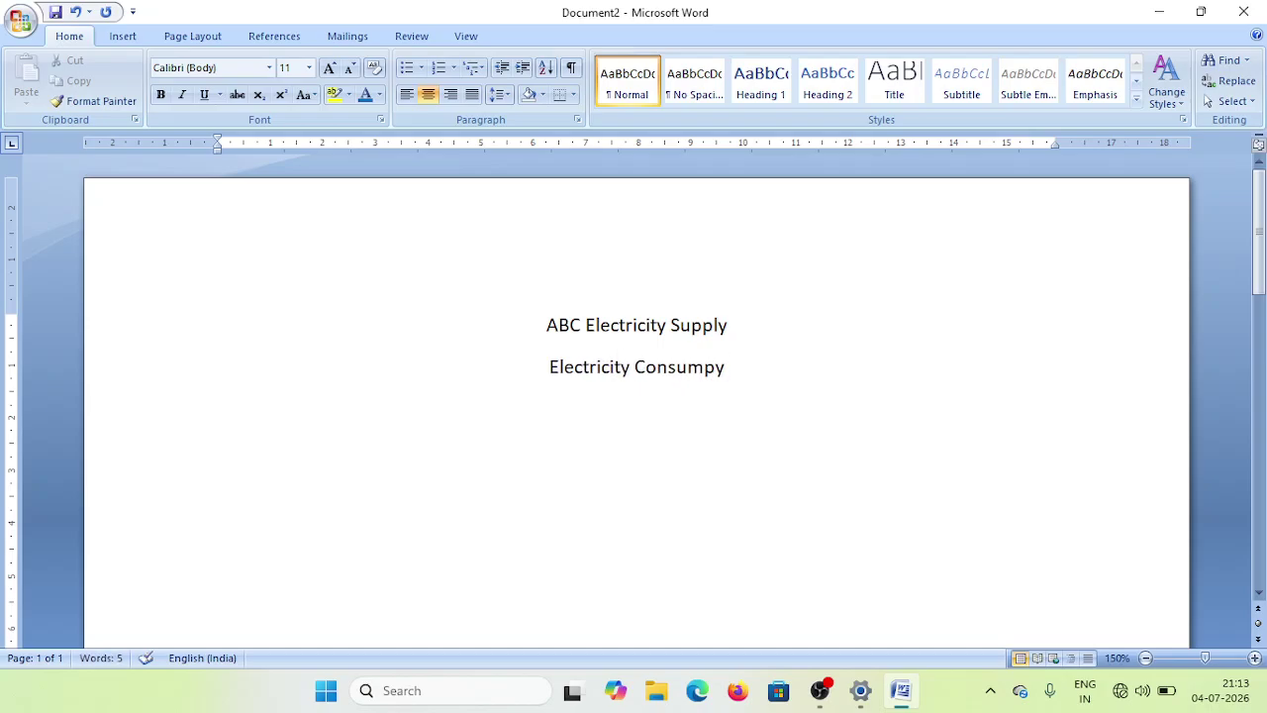
key("BackSpace")
type("tion")
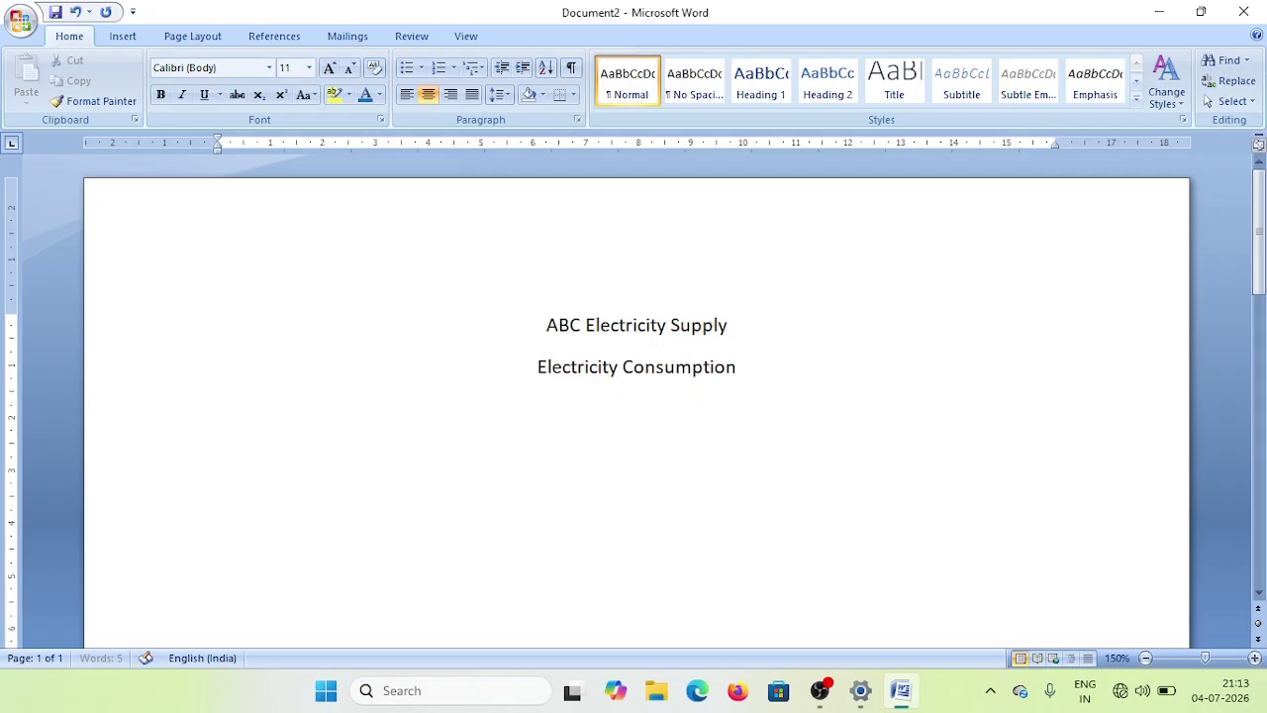
type(" Report")
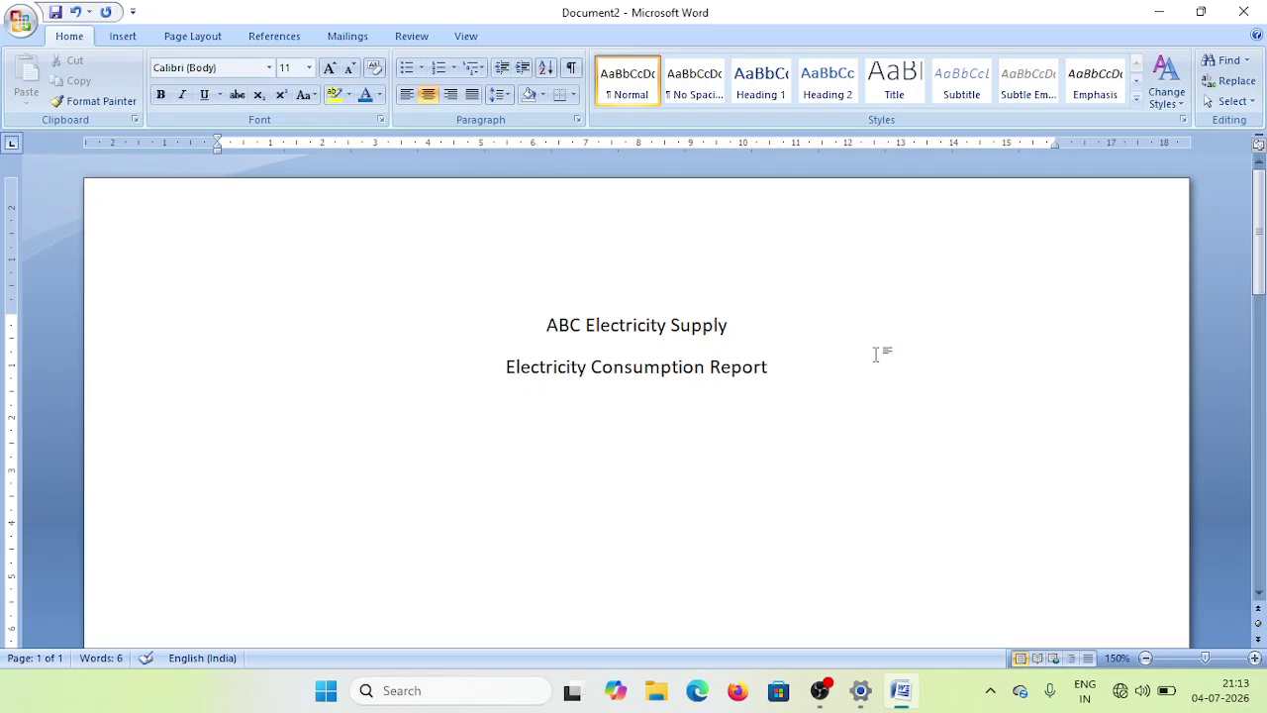
Leave a blank line below the titles and left-align the new paragraph
key("Return")
key("Return")
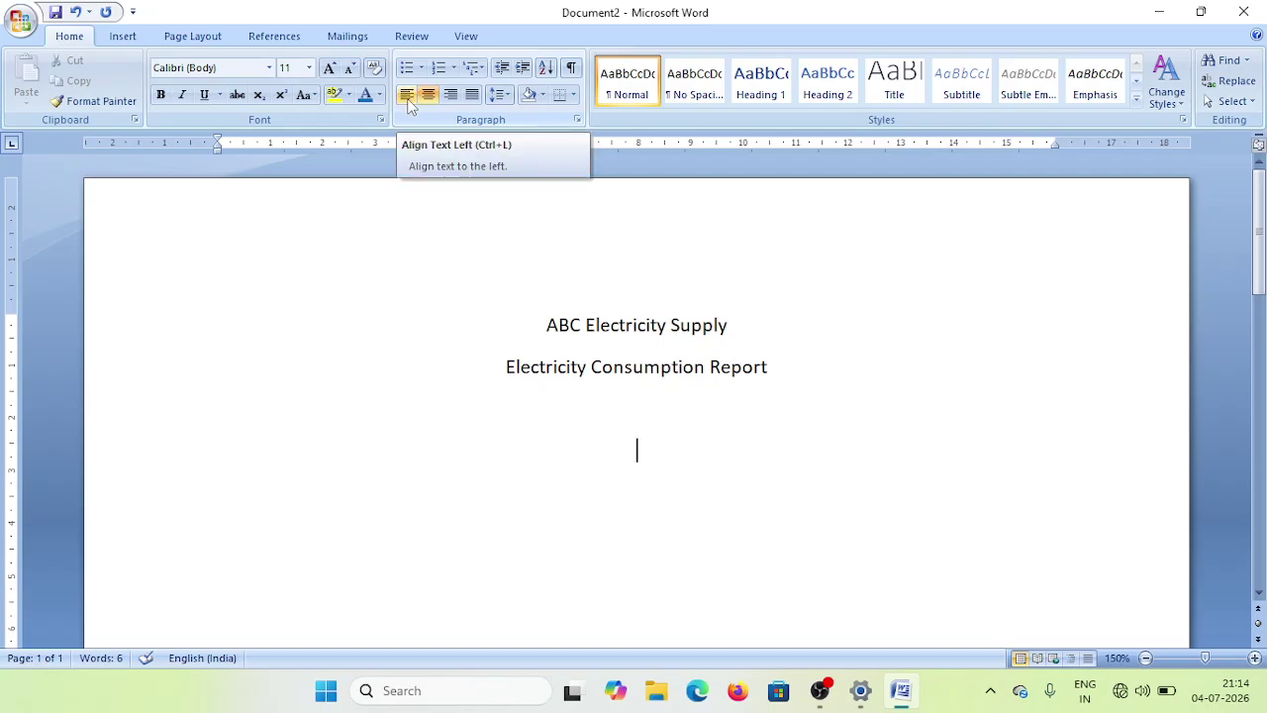
left_click(408, 96)
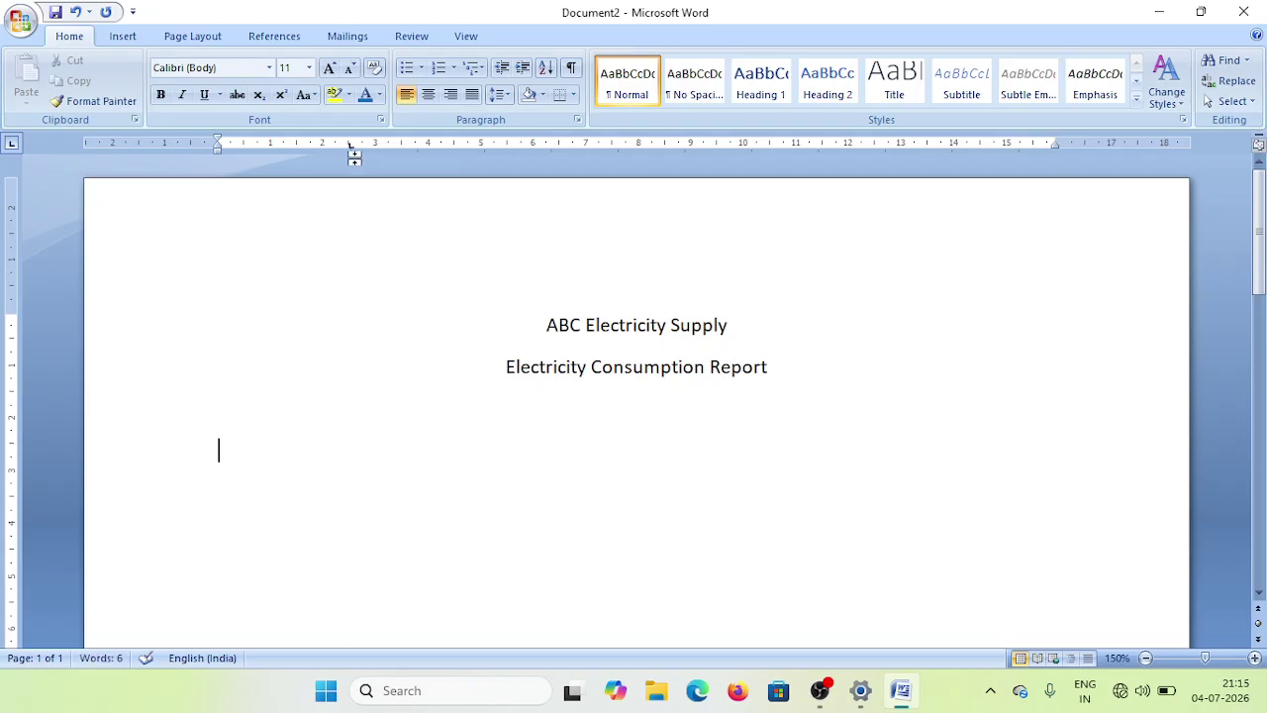
Set a left tab stop at about 2.5 cm, center at 6.5 cm, right at 10.5 cm and decimal at 13.5 cm
left_click(350, 147)
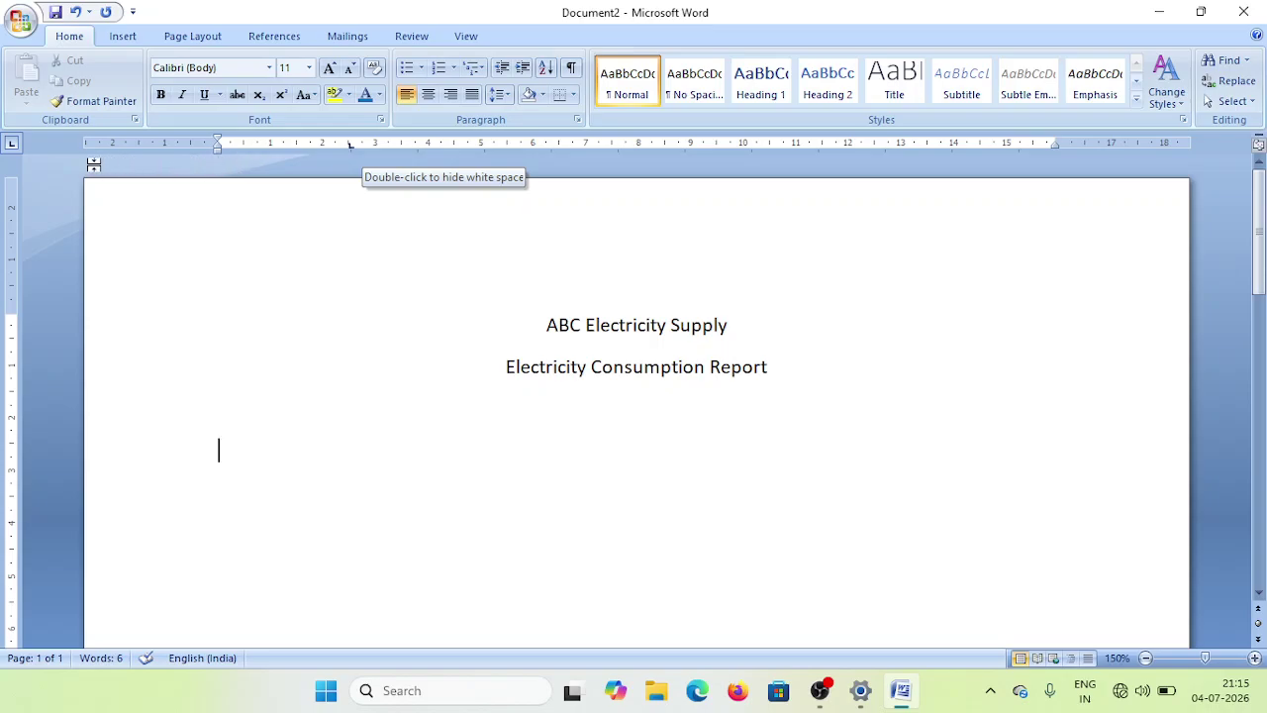
left_click(13, 145)
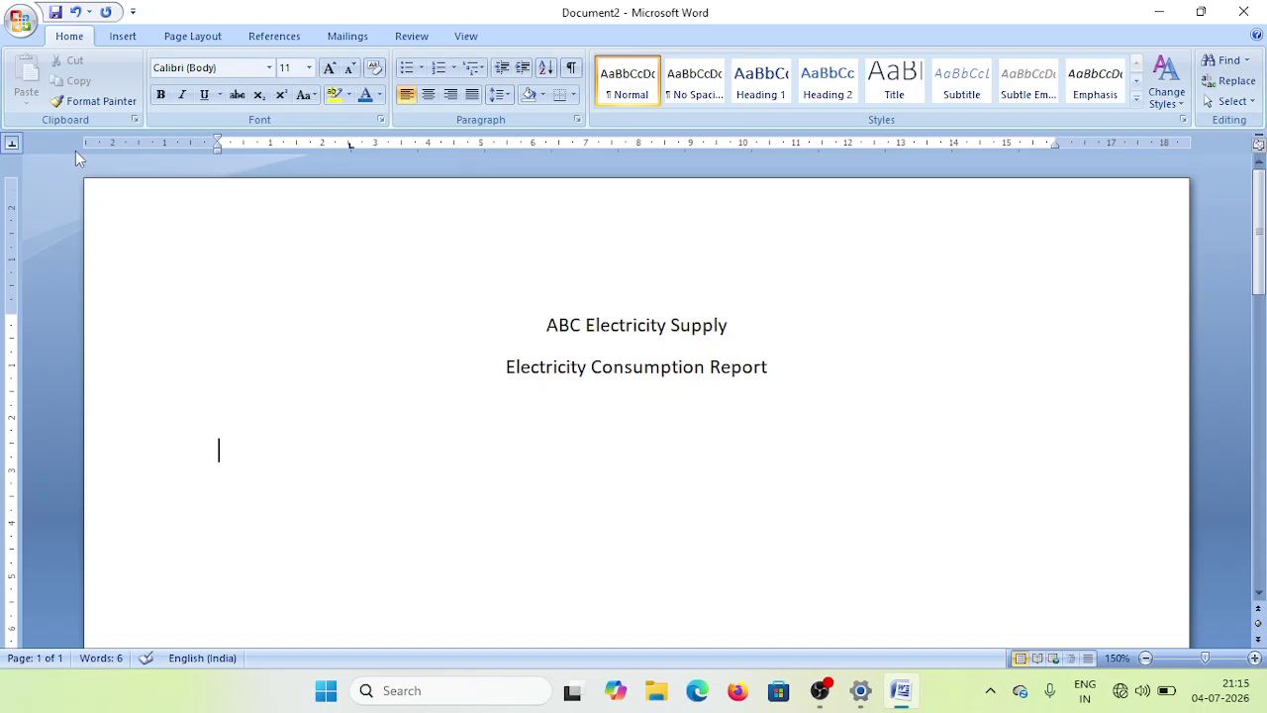
left_click(557, 143)
left_click(15, 145)
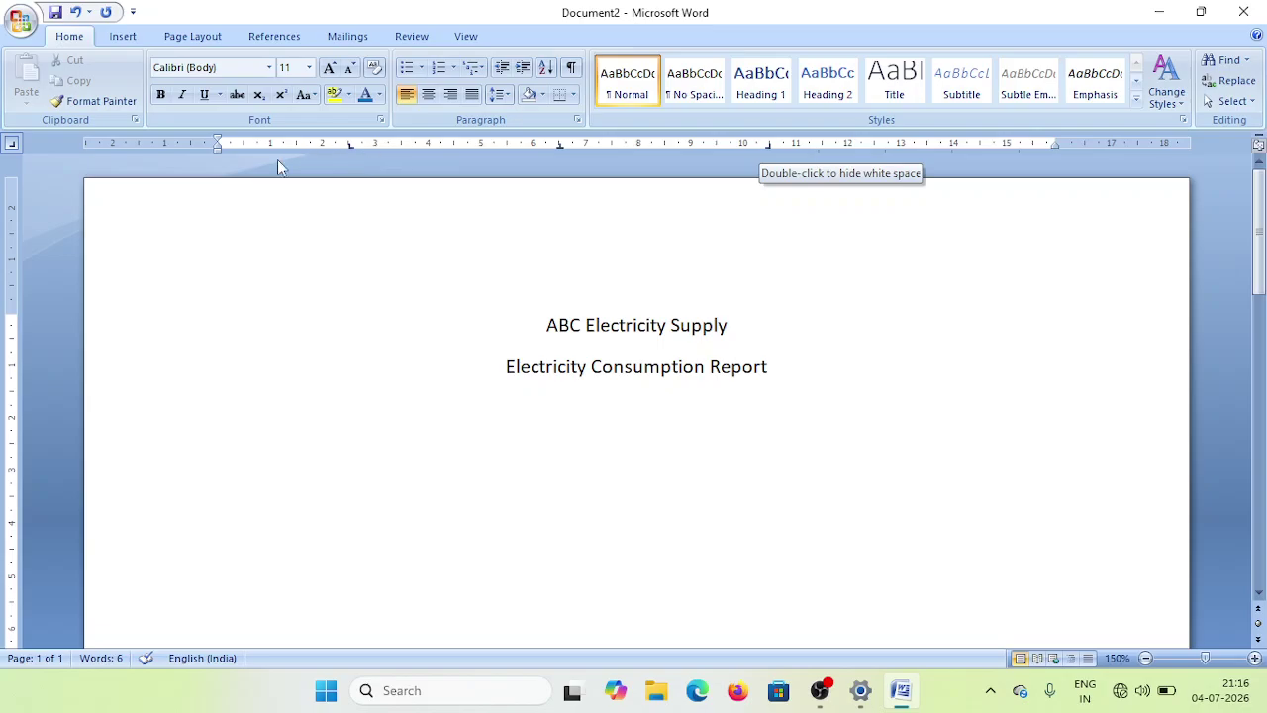
left_click(12, 144)
left_click(12, 144)
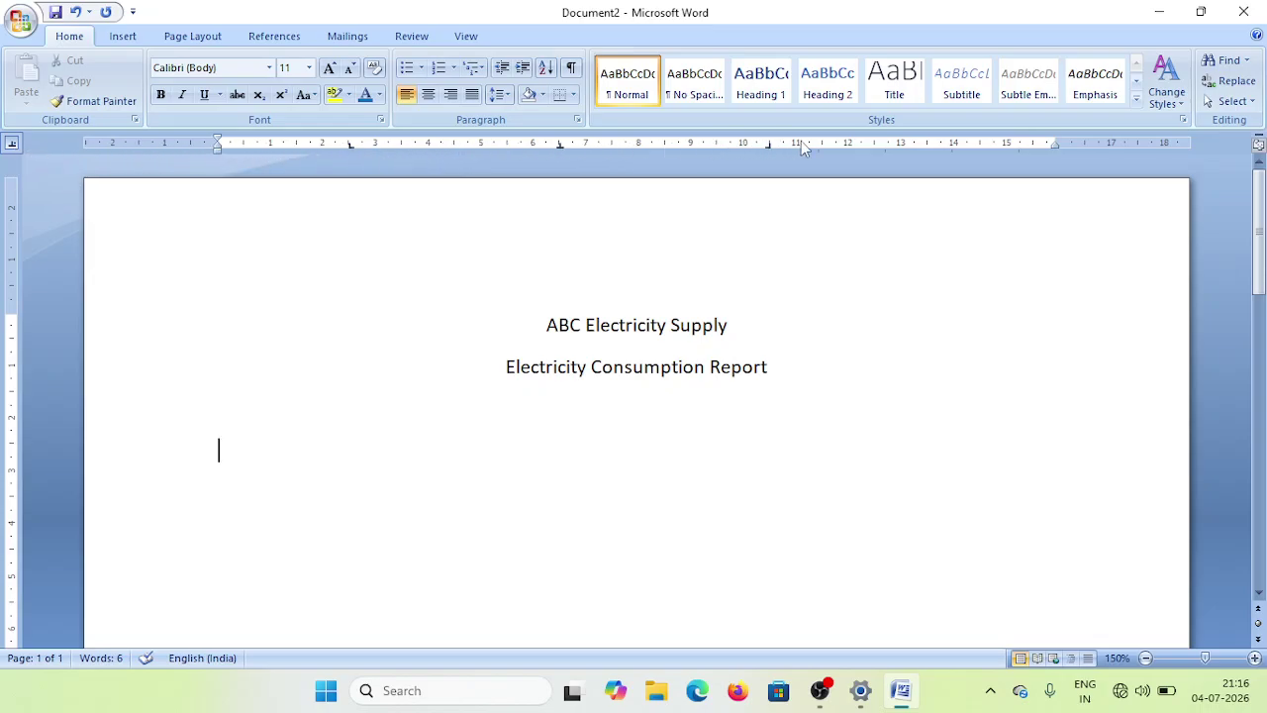
left_click(928, 145)
Enter the tabbed column headings "Consumer No.", "Address", "Qty" and "Amount (Rs.)", one at each tab stop
key("Tab")
type("Consumer No")
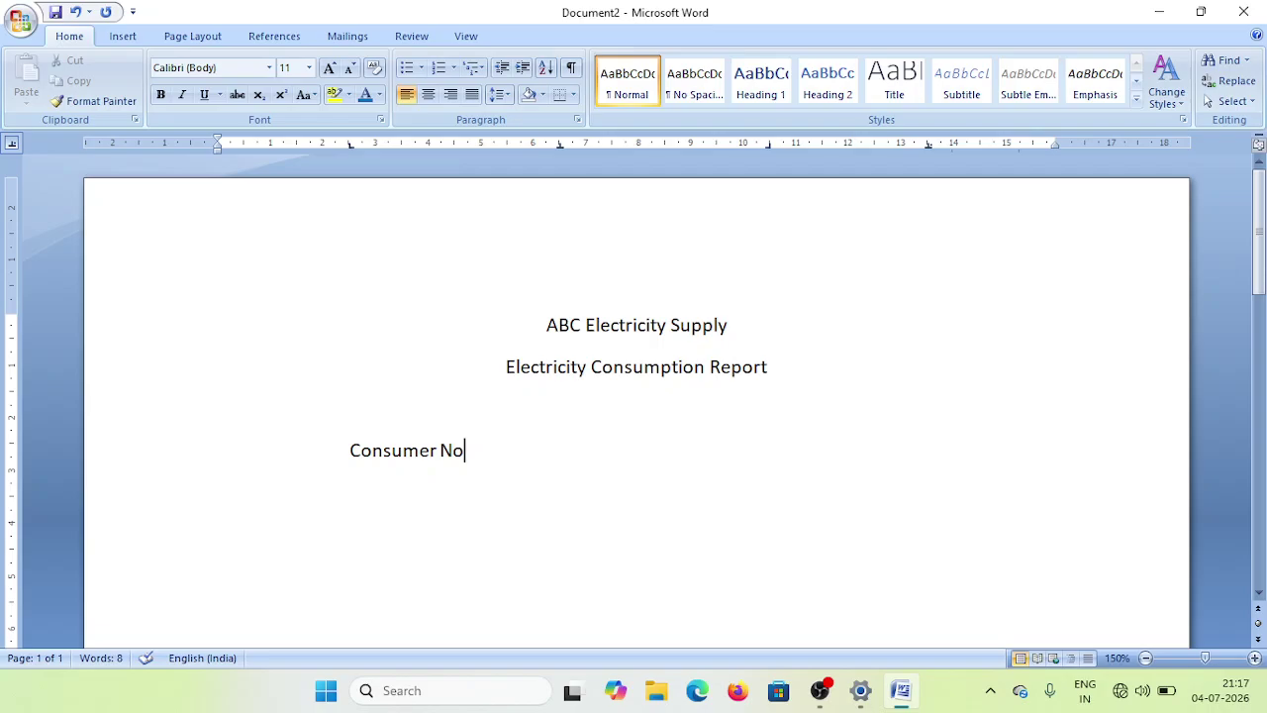
type(".")
key("Tab")
key("Tab")
type("A")
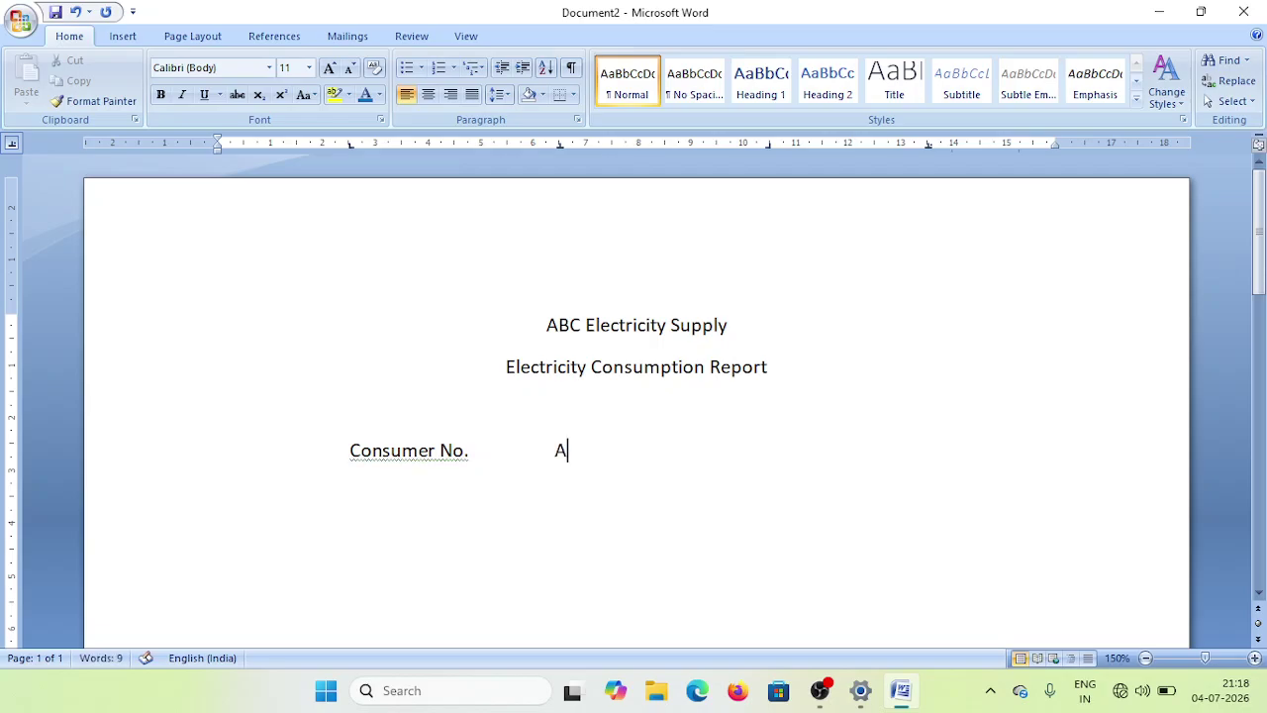
type("ddress")
key("Tab")
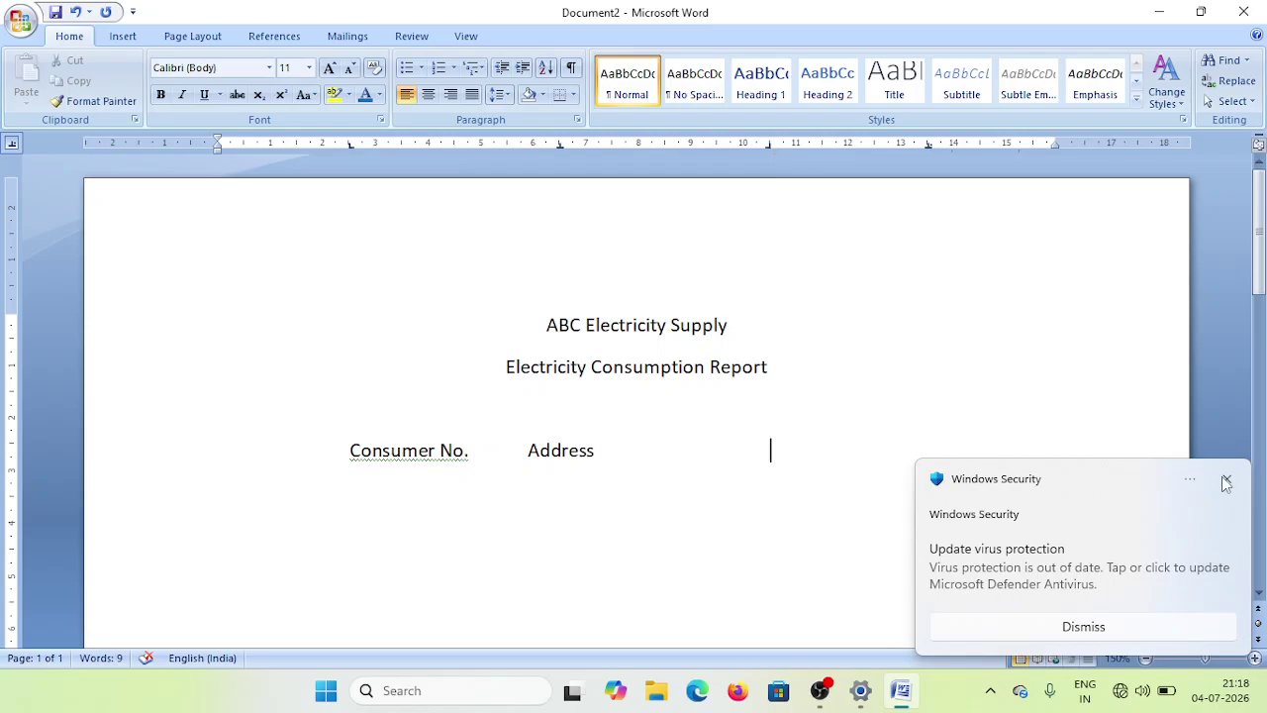
left_click(1226, 481)
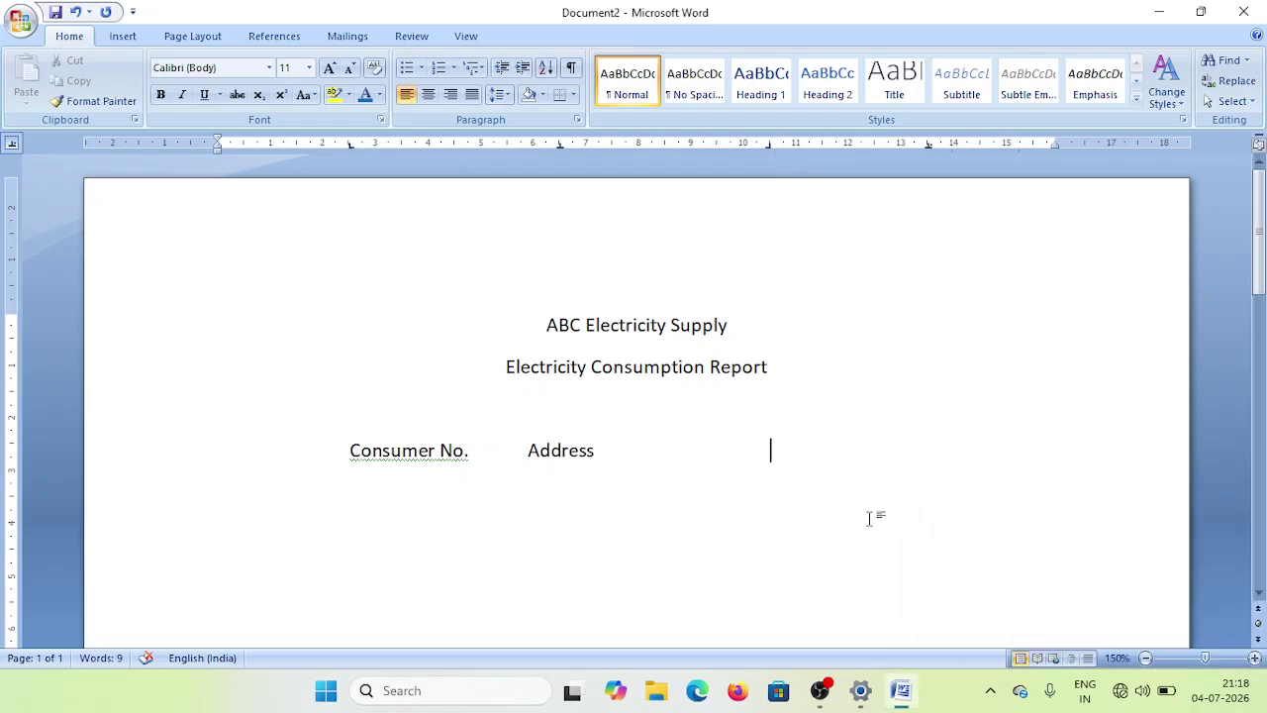
type("Qty")
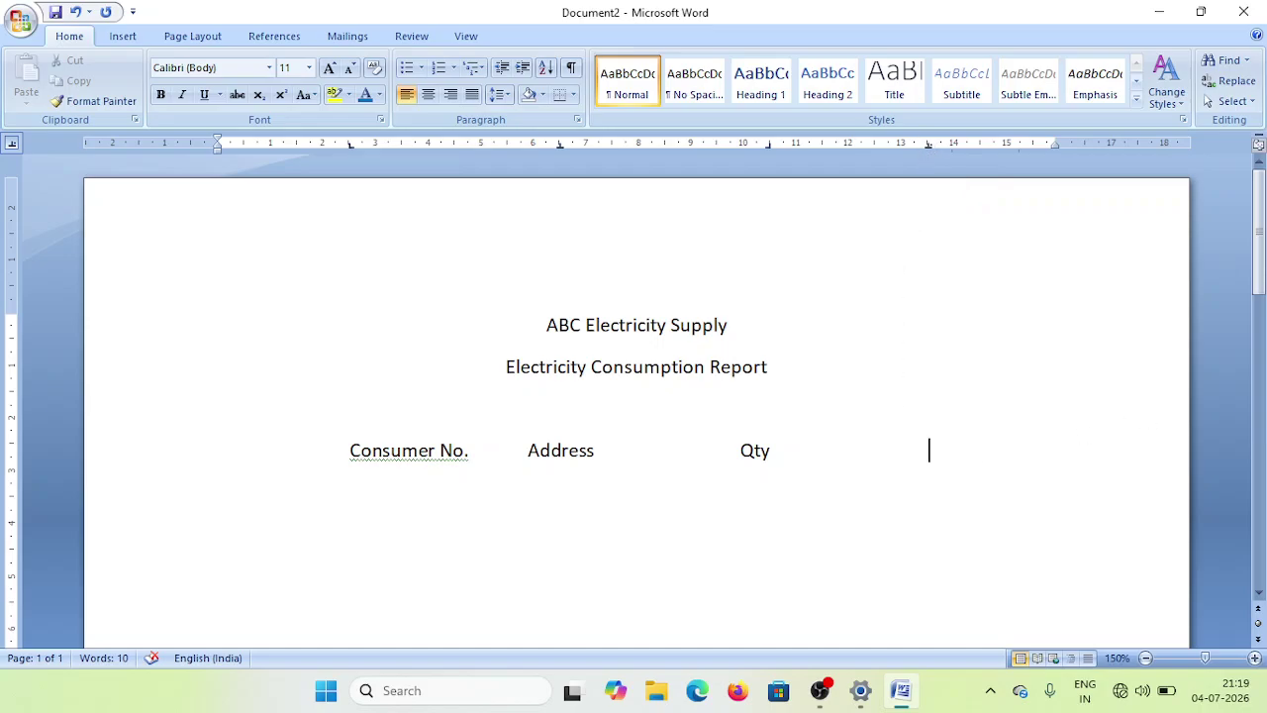
type("Amount (R")
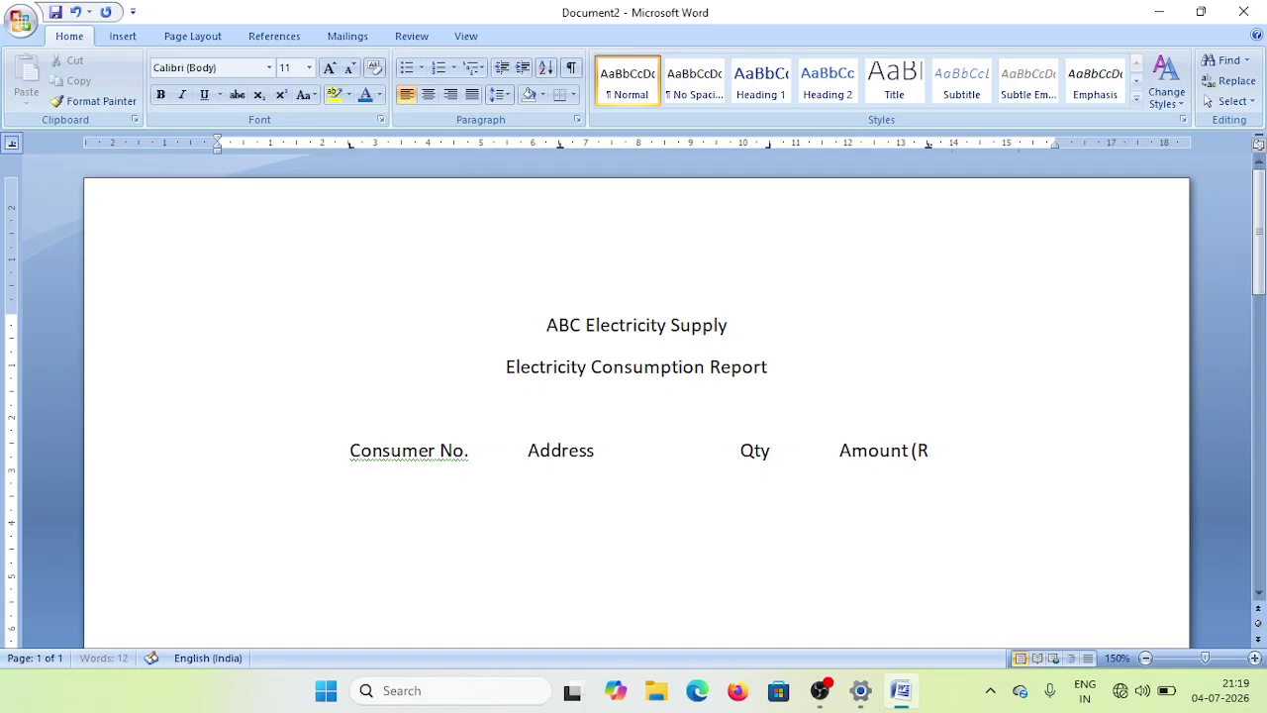
type("s.)")
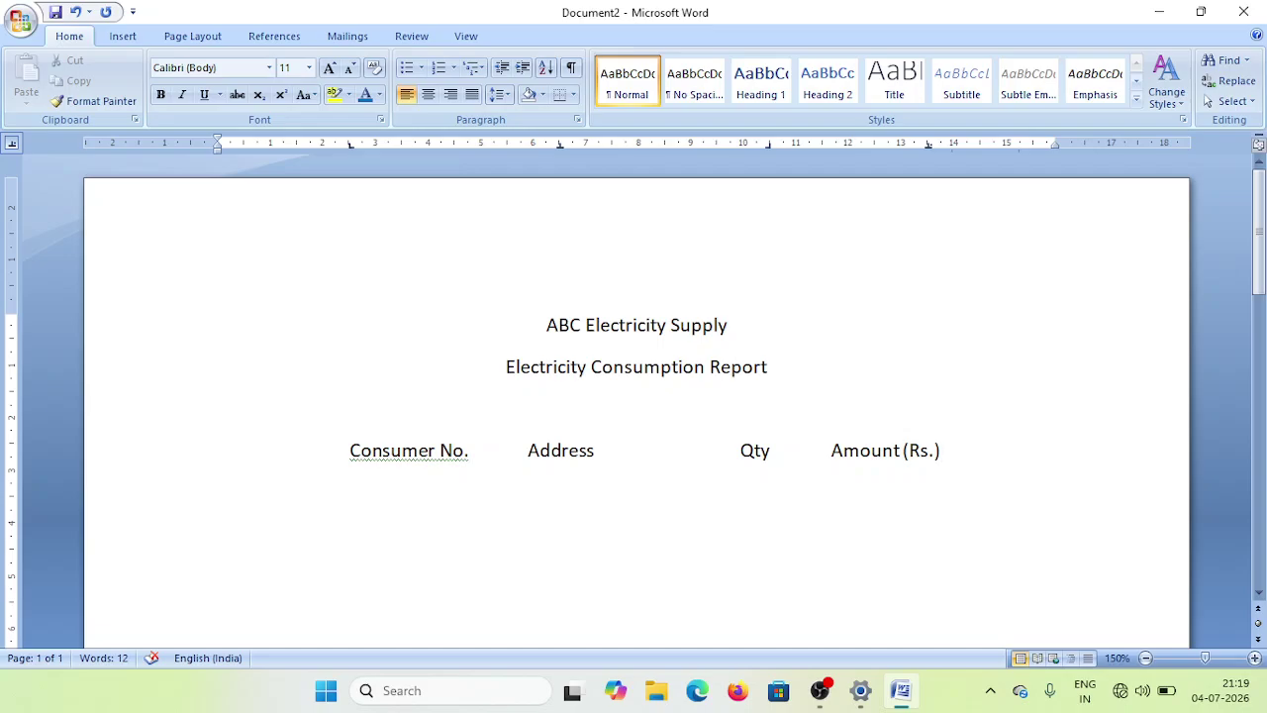
Add the first tabbed data row with the consumer number, the address, quantity 256 and amount 1700
key("Return")
key("Tab")
type("C001")
key("Tab")
double_click(607, 512)
type("Hazra")
key("Tab")
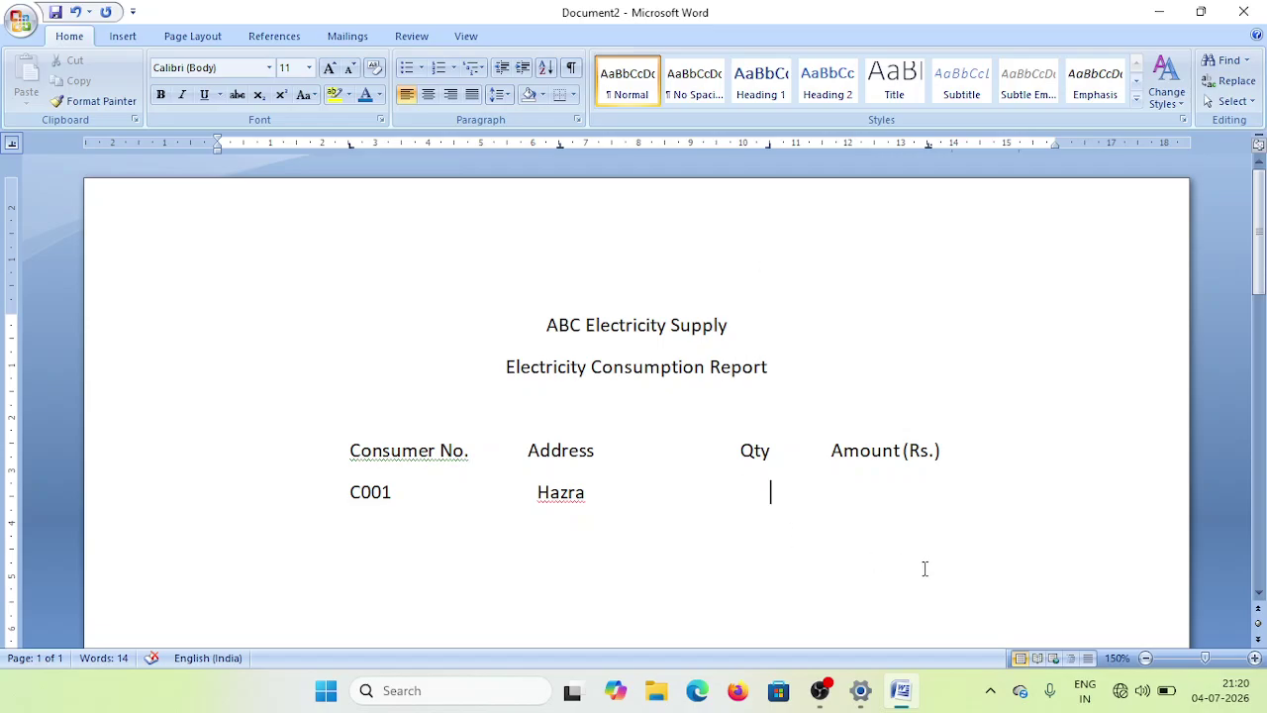
type("256")
key("Tab")
type("1700")
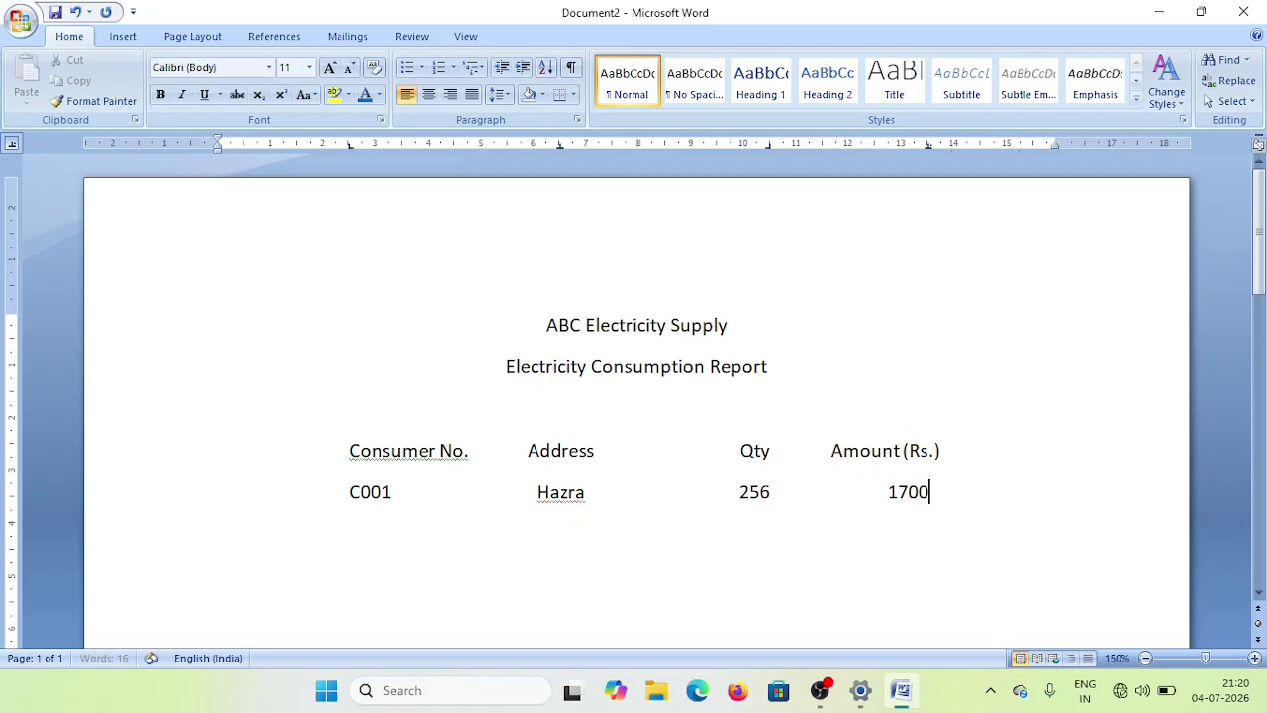
Complete the first row's amount as 1700.50 and add a second tabbed row with the consumer number, the address, quantity 200 and amount 1350.00
type(".50")
key("Return")
key("Tab")
type("C002")
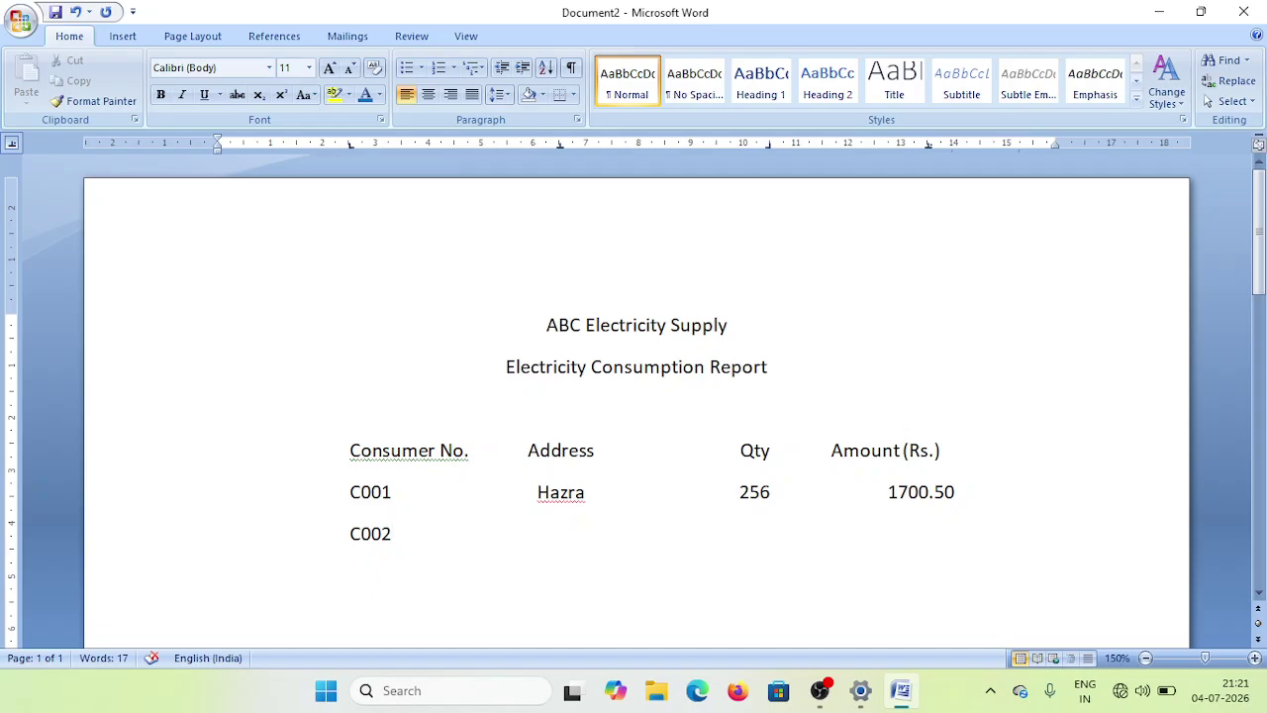
key("Tab")
key("Tab")
type("Barisha")
key("Tab")
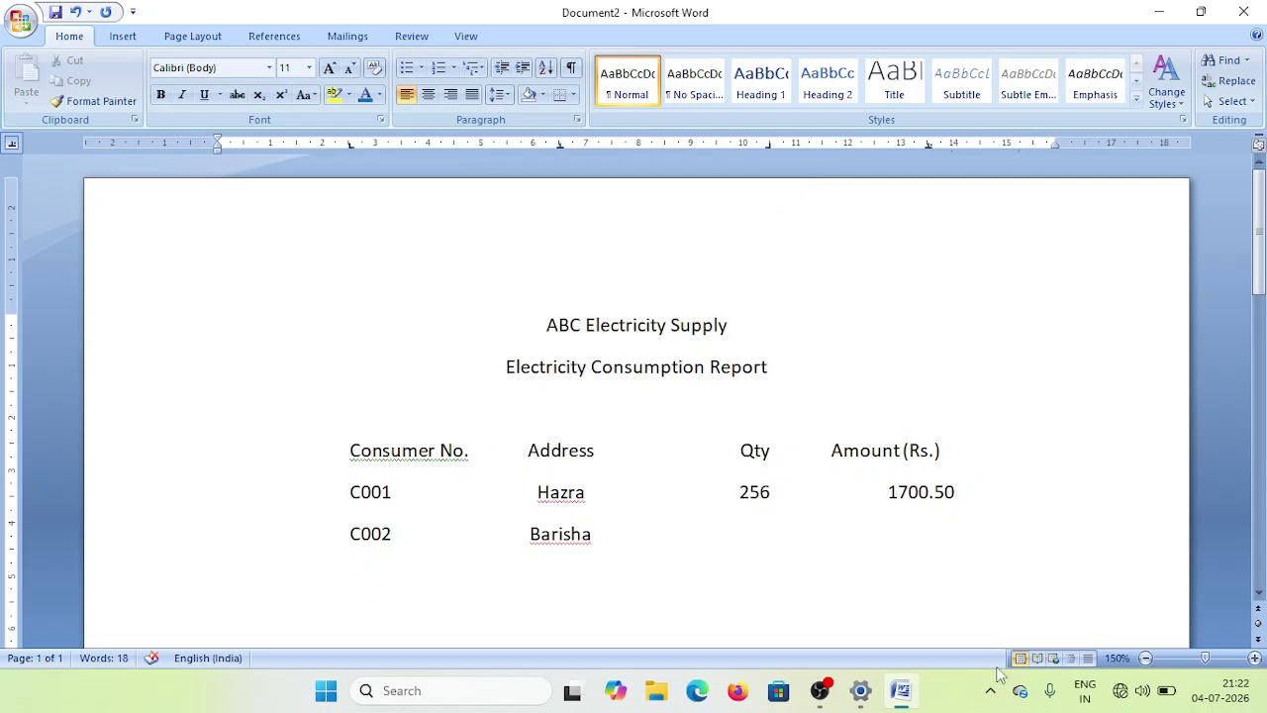
type("200")
key("Tab")
type("1350")
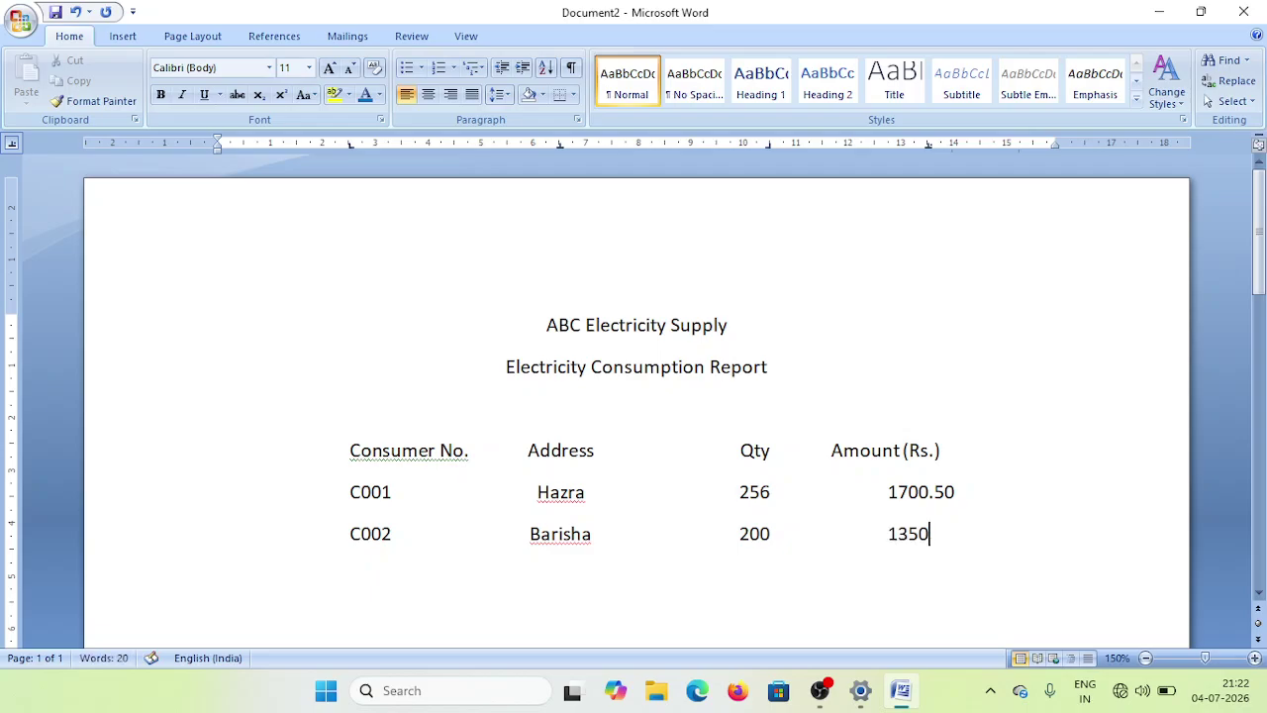
type(".00")
Add a third tabbed data row with the consumer number, the address, quantity 210 and amount 1500.75
key("Return")
type("C003")
key("Tab")
type("Ku")
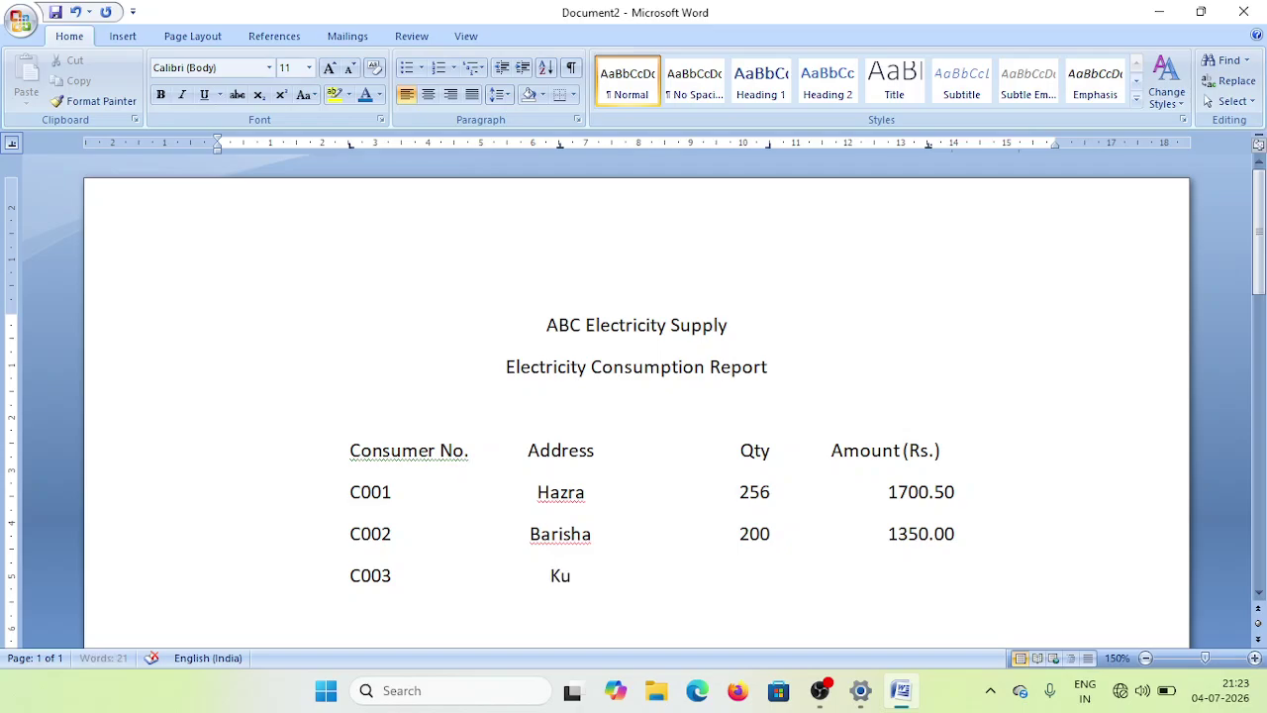
key("BackSpace")
type("idderpore")
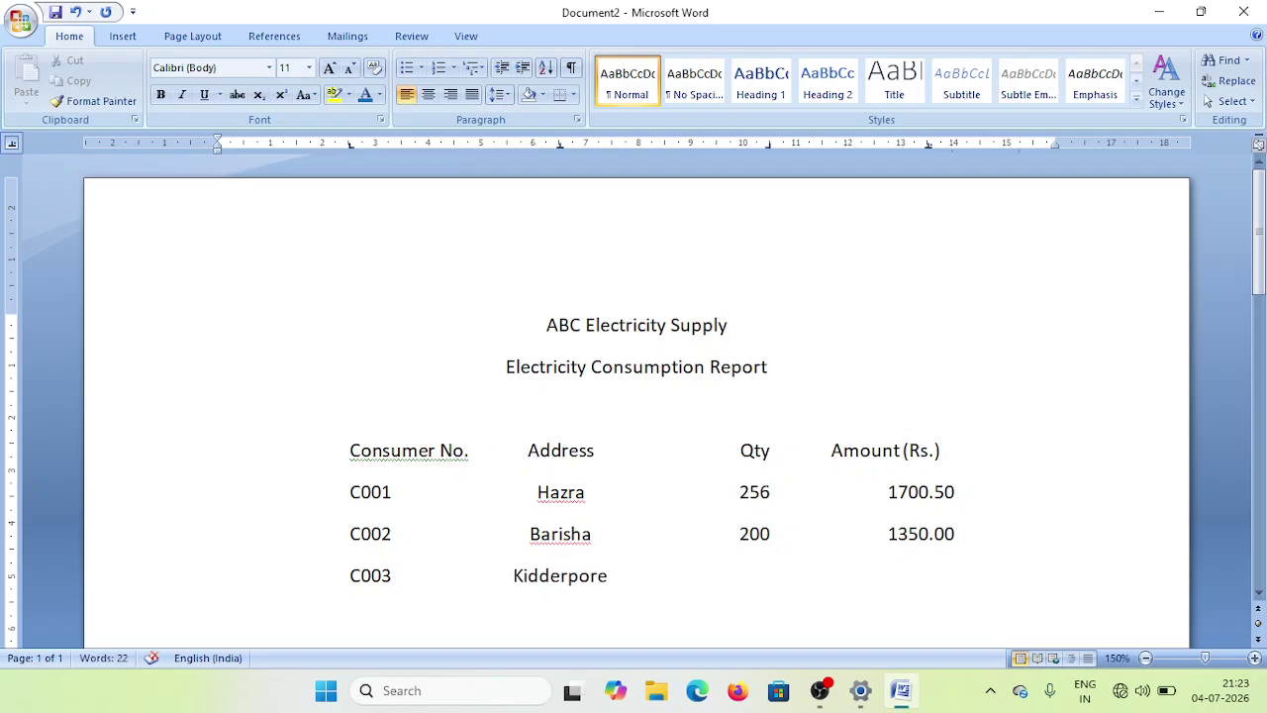
key("Tab")
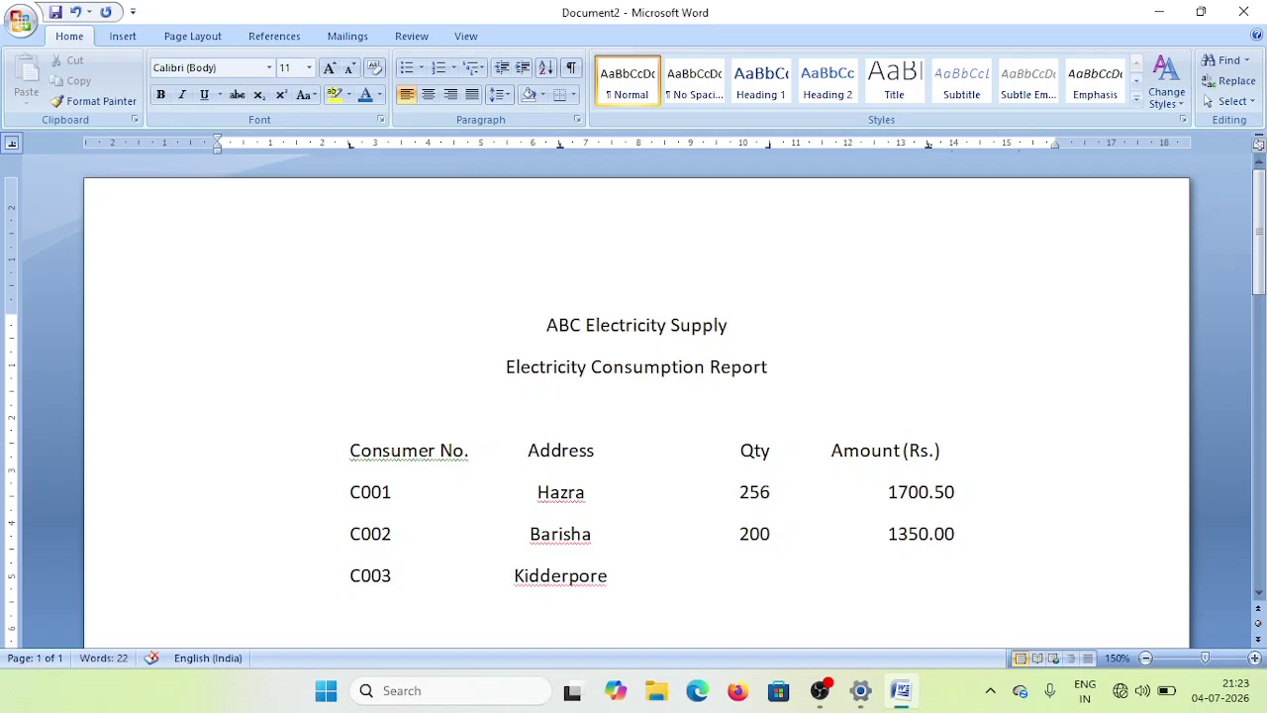
type("210")
key("Tab")
type("1500.75")
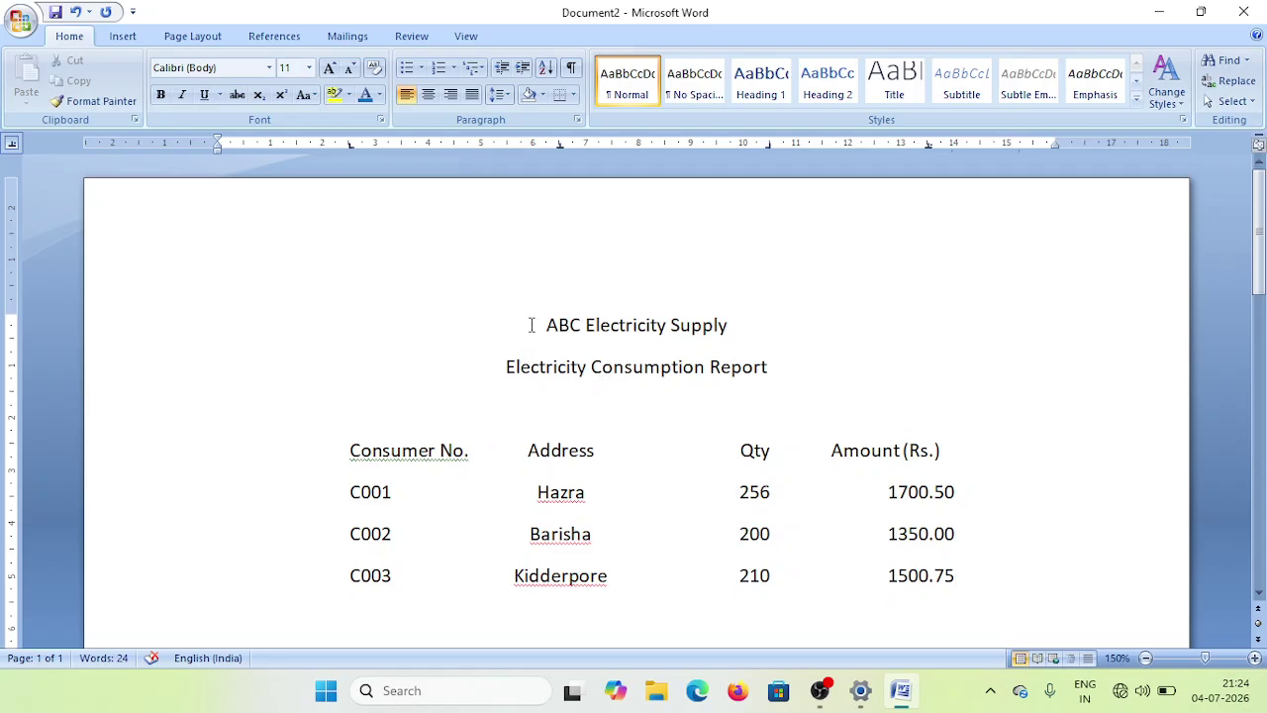
Make the title "ABC Electricity Supply" bold and enlarge its font size to 18
left_click_drag(542, 326, 730, 328)
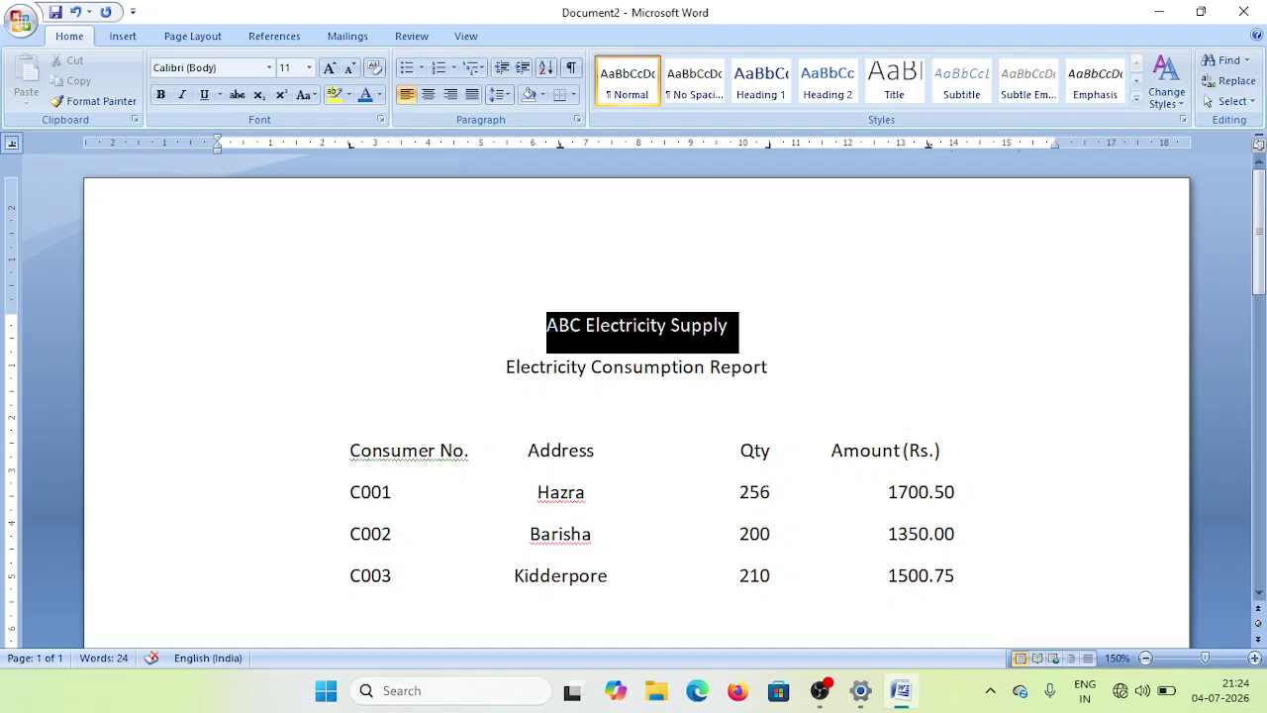
left_click(161, 94)
left_click(330, 67)
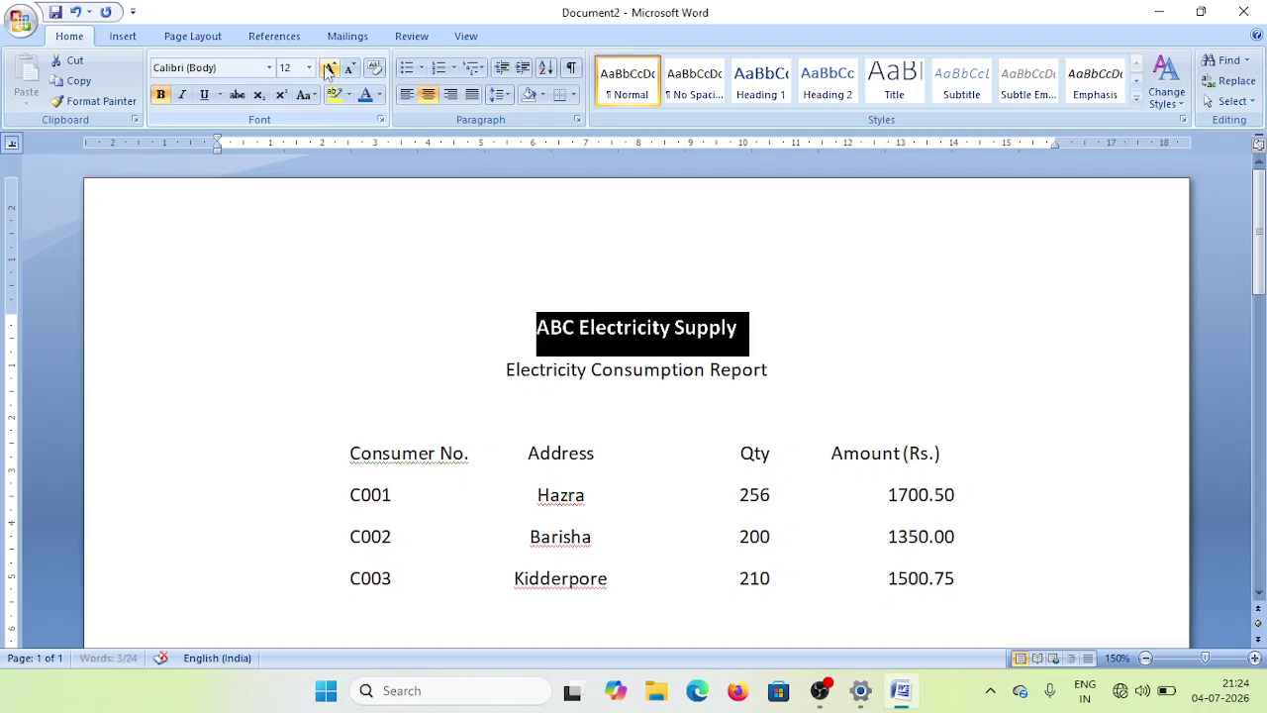
left_click(330, 67)
left_click(329, 68)
left_click(330, 68)
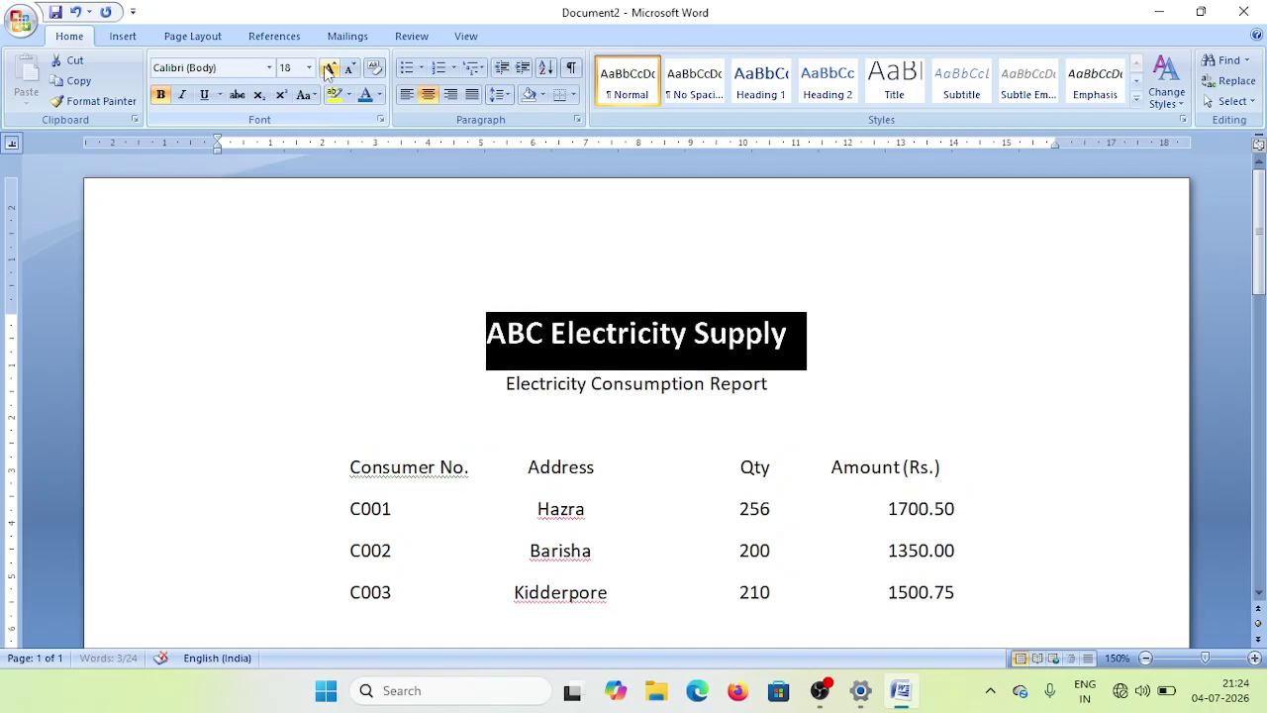
Underline the subtitle "Electricity Consumption Report"
left_click(506, 384)
left_click_drag(506, 383, 768, 398)
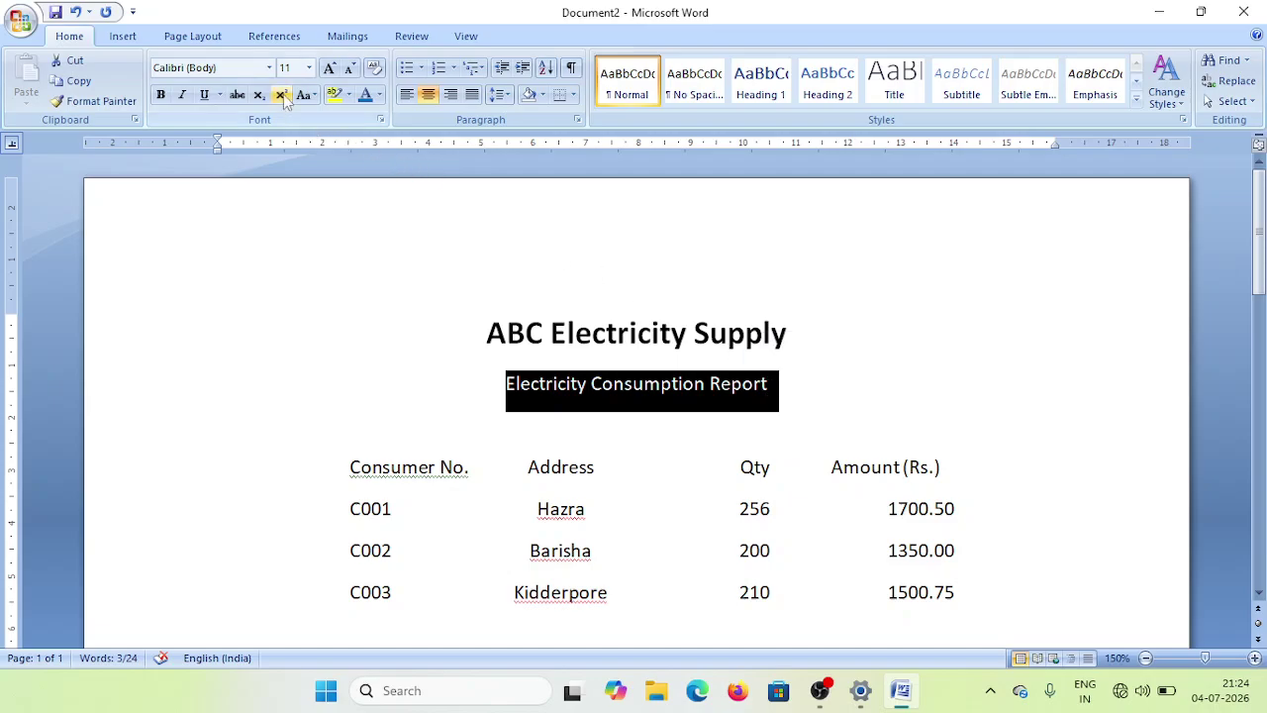
left_click(204, 95)
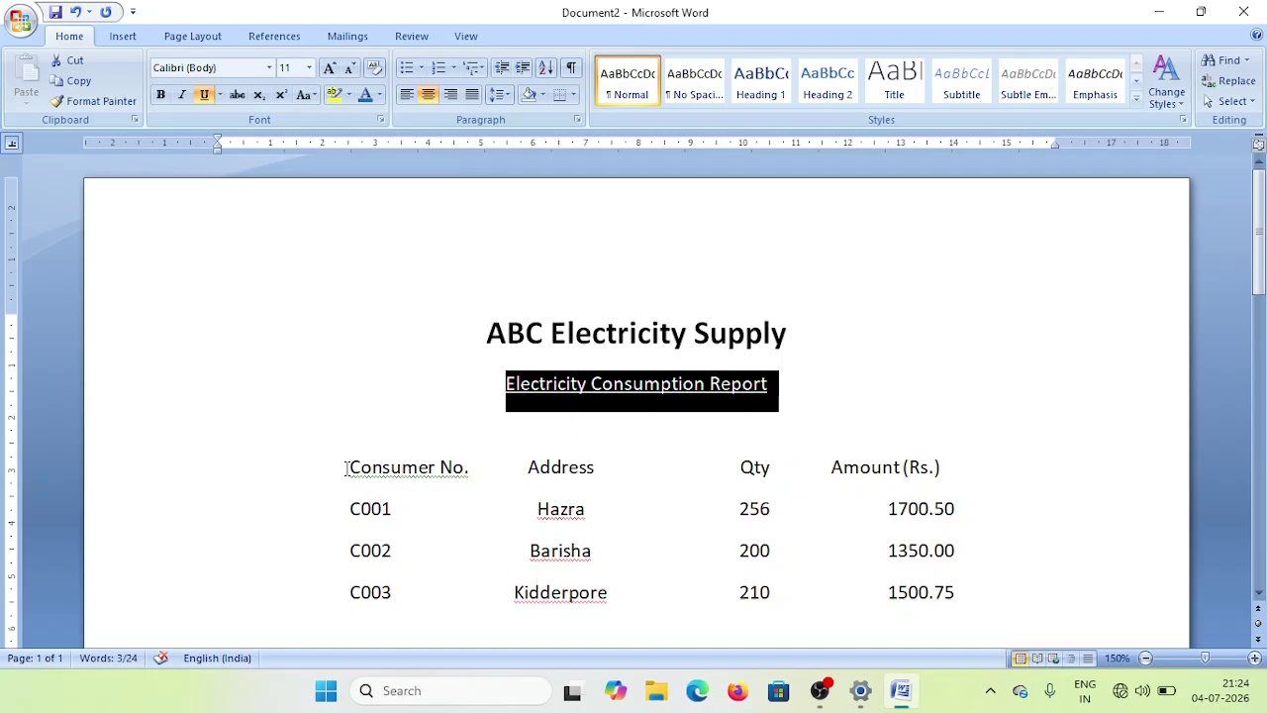
Make the whole column heading line, from "Consumer No." to "Amount (Rs.)", bold and underlined
left_click_drag(349, 467, 956, 473)
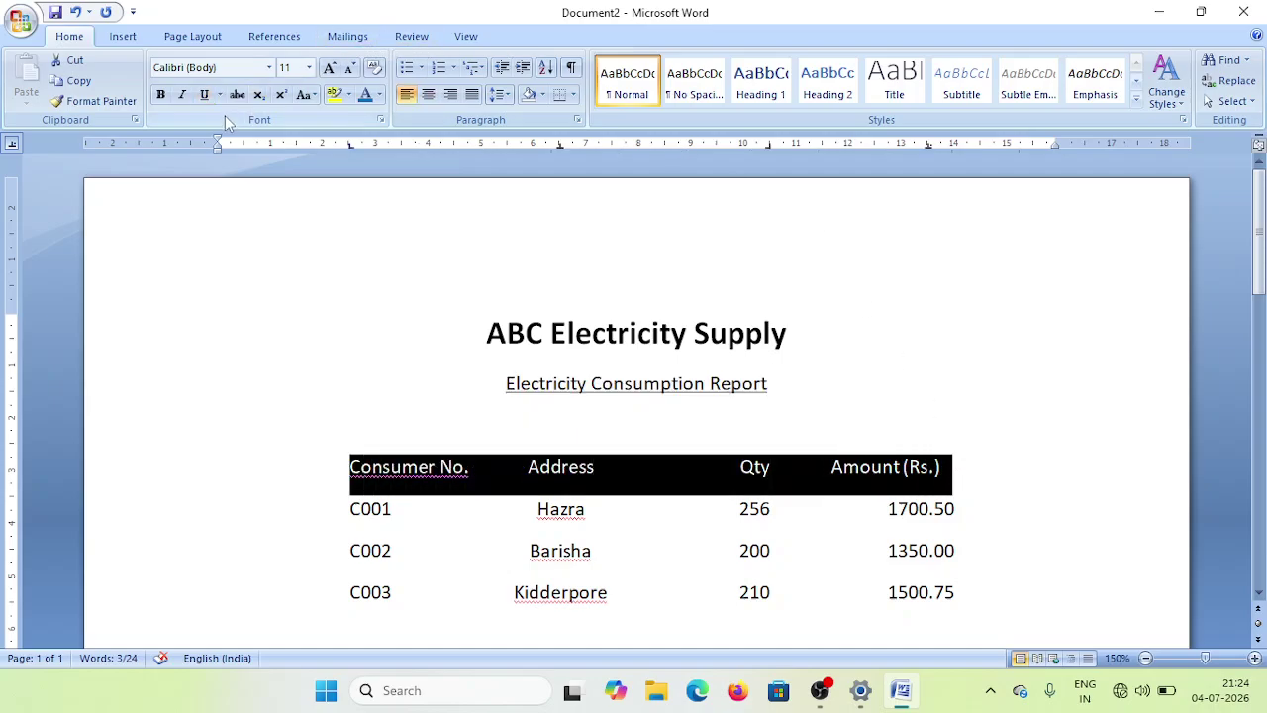
left_click(159, 97)
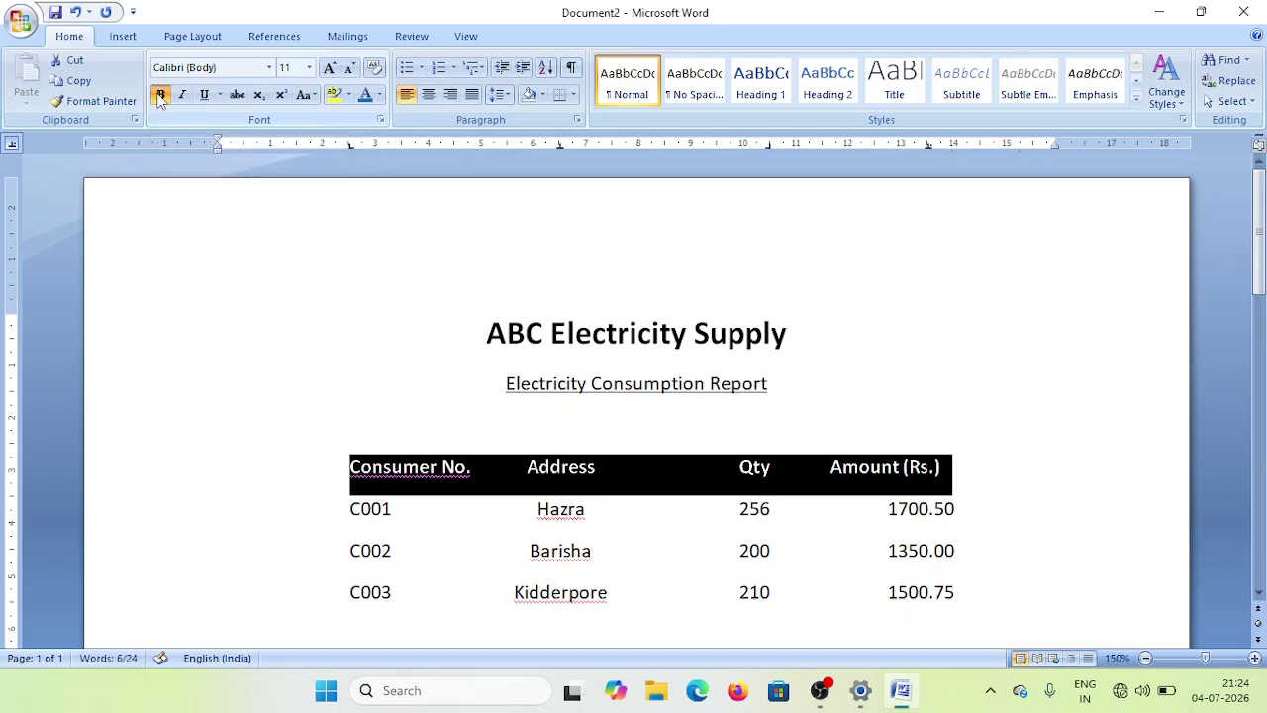
left_click(207, 98)
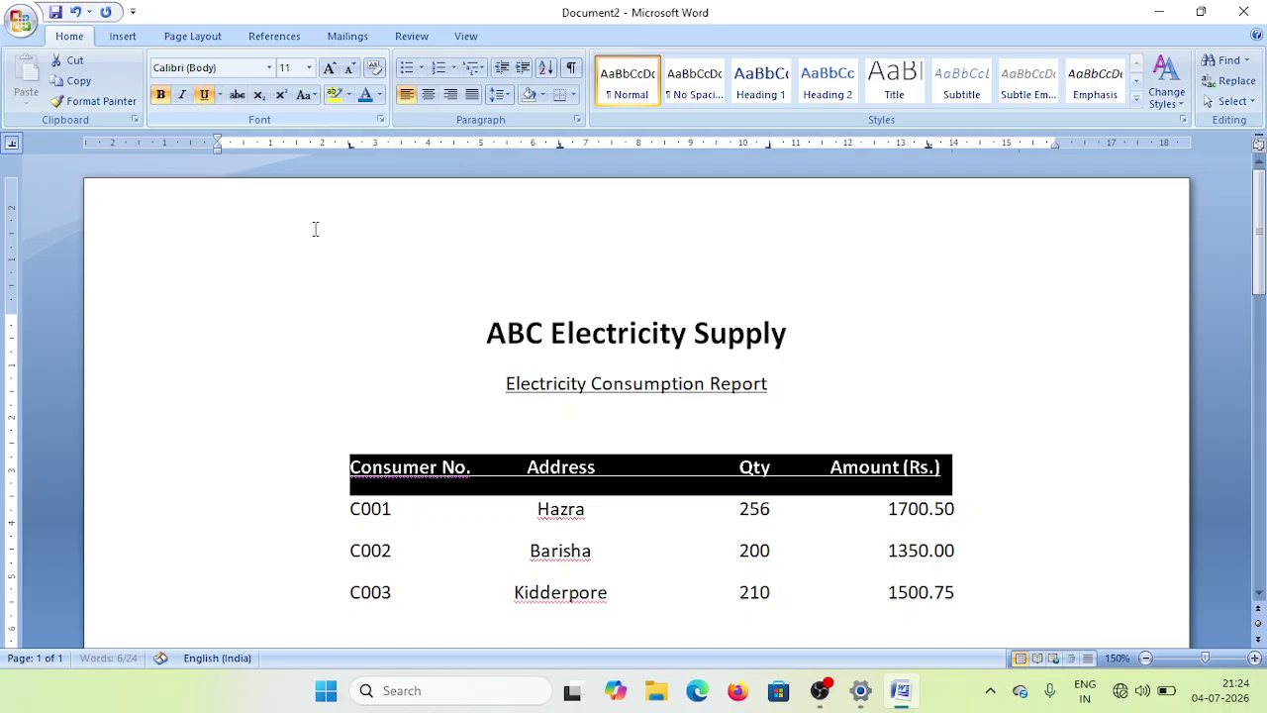
left_click(983, 439)
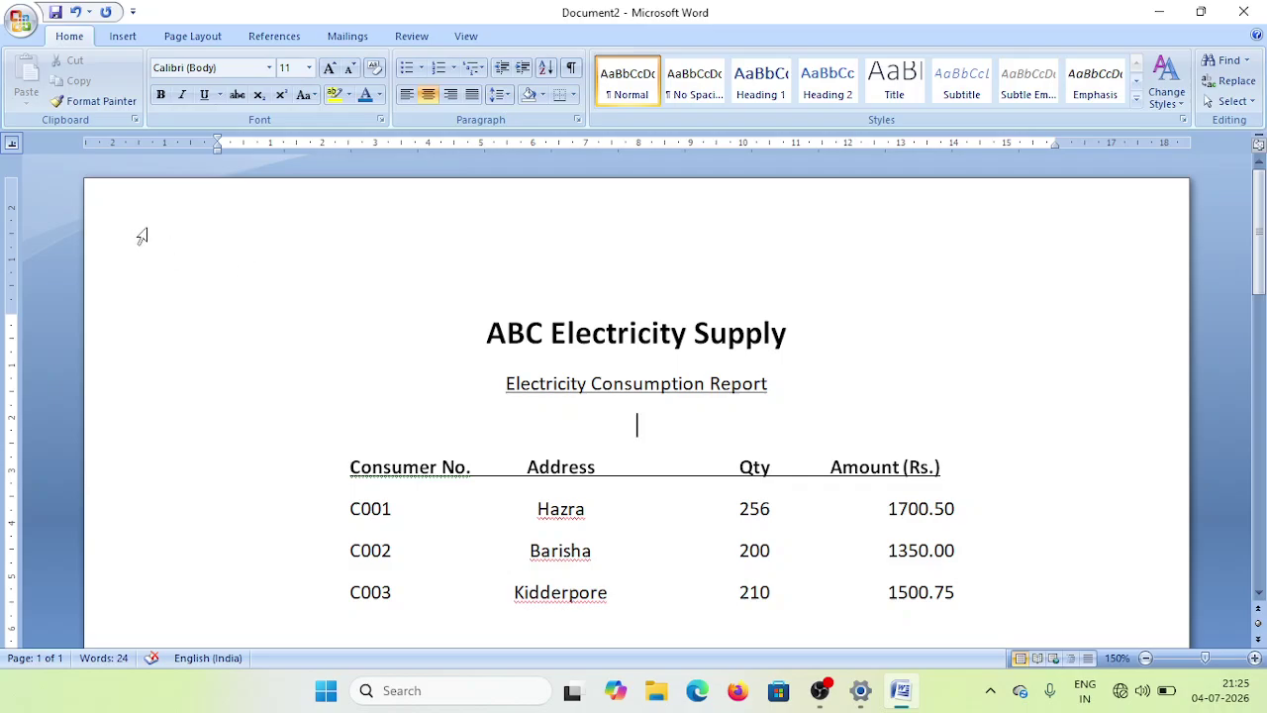
Open the print preview of the electricity consumption report
left_click(17, 29)
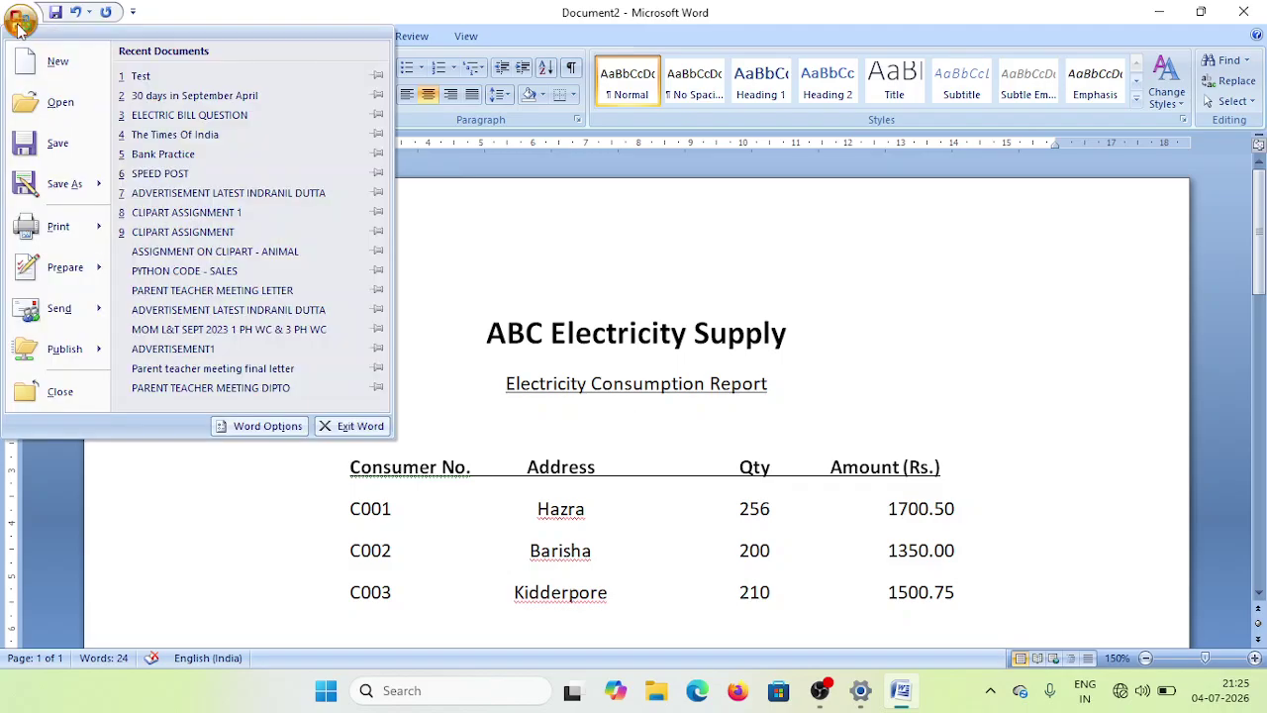
mouse_move(52, 229)
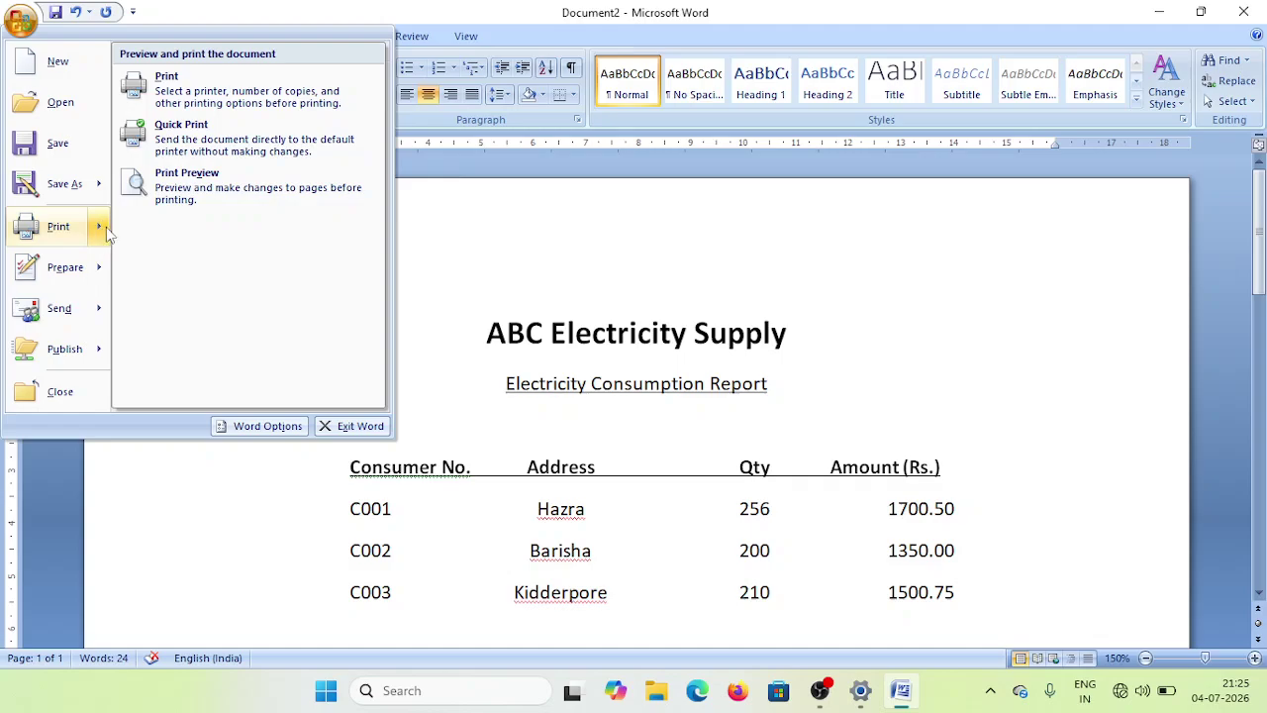
left_click(187, 180)
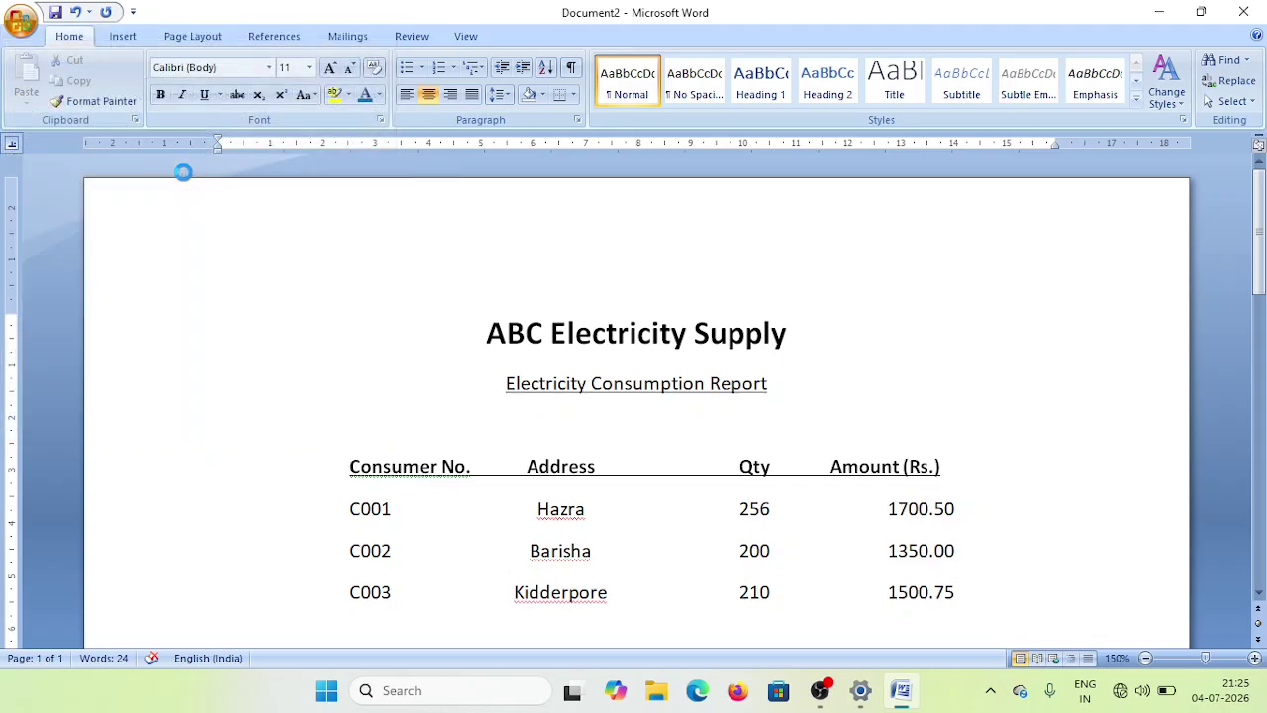